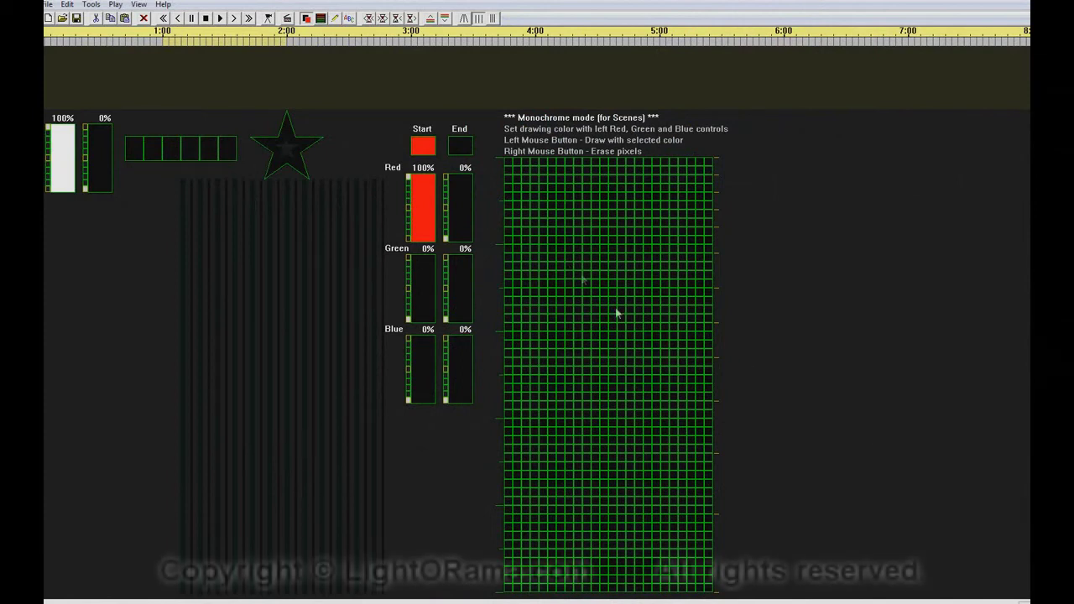
Replace ABCDEF with 'Merry' in 10-12x12 Bold font, add it as a text action, and set Neg Mask.
left_click(348, 18)
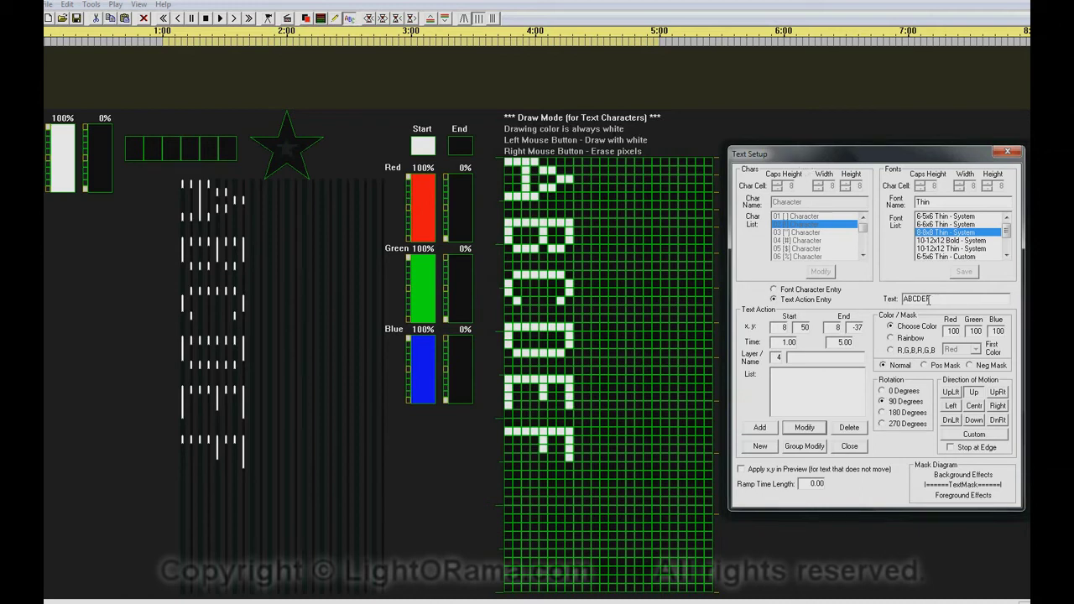
double_click(937, 299)
type("Merry")
left_click(943, 242)
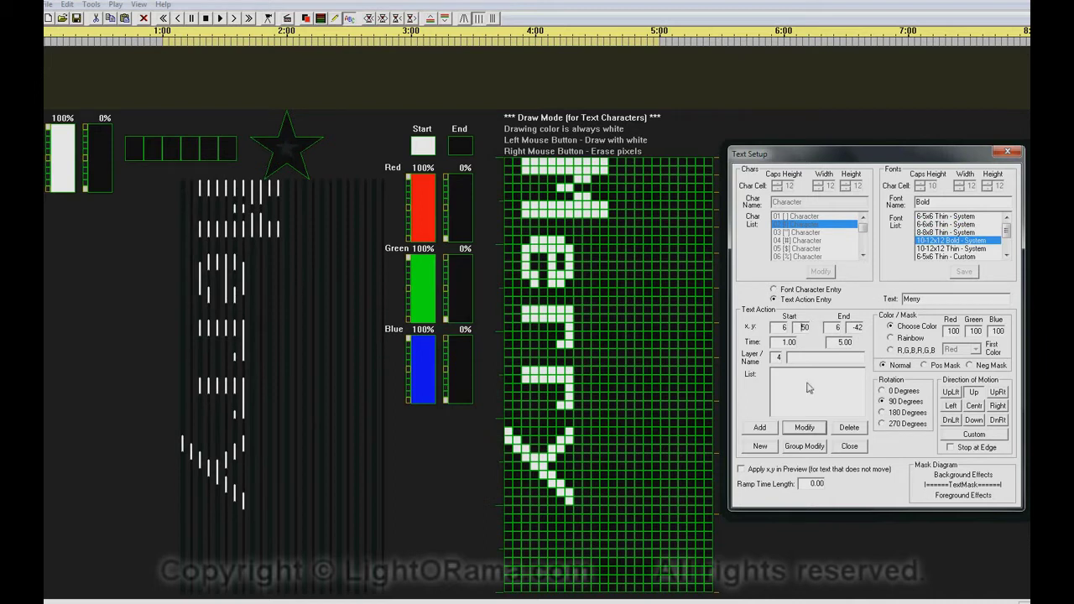
left_click(759, 428)
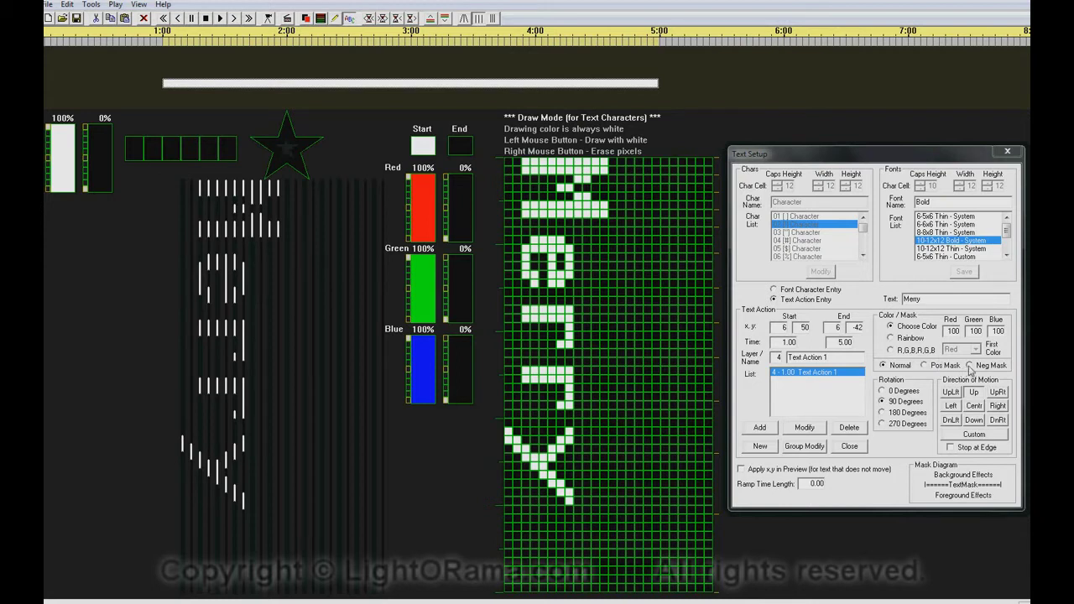
left_click(971, 368)
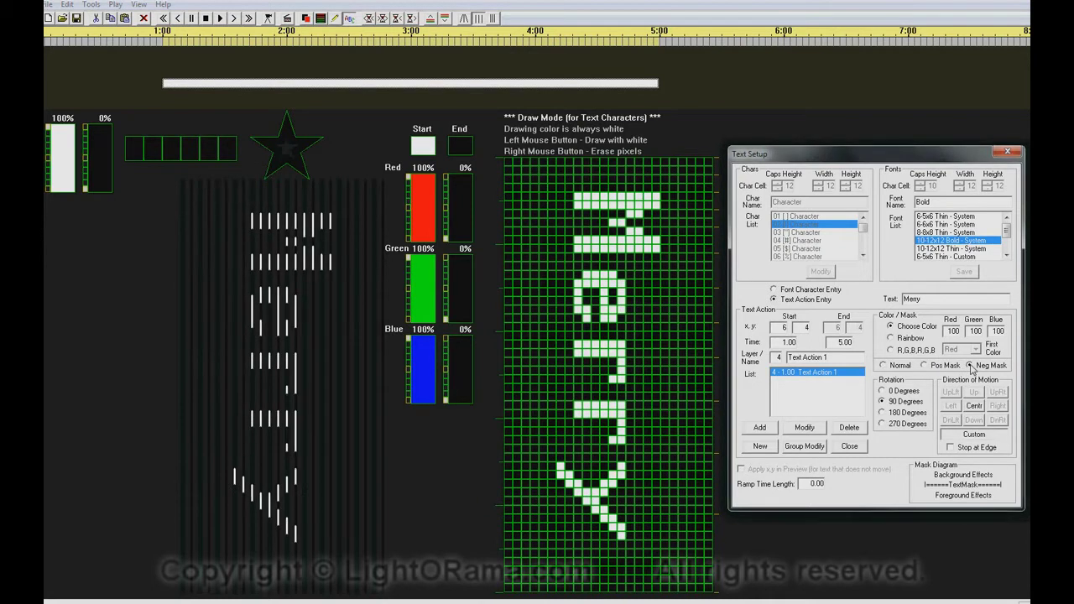
Apply and confirm the Neg Mask change on the Merry text action, then play the sequence.
left_click(805, 430)
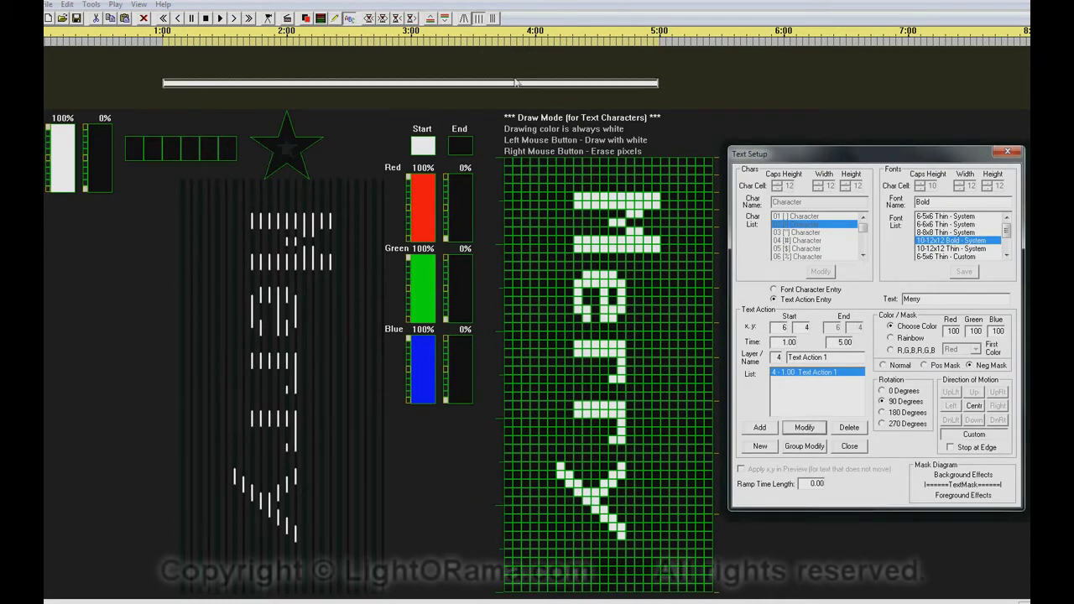
left_click(478, 80)
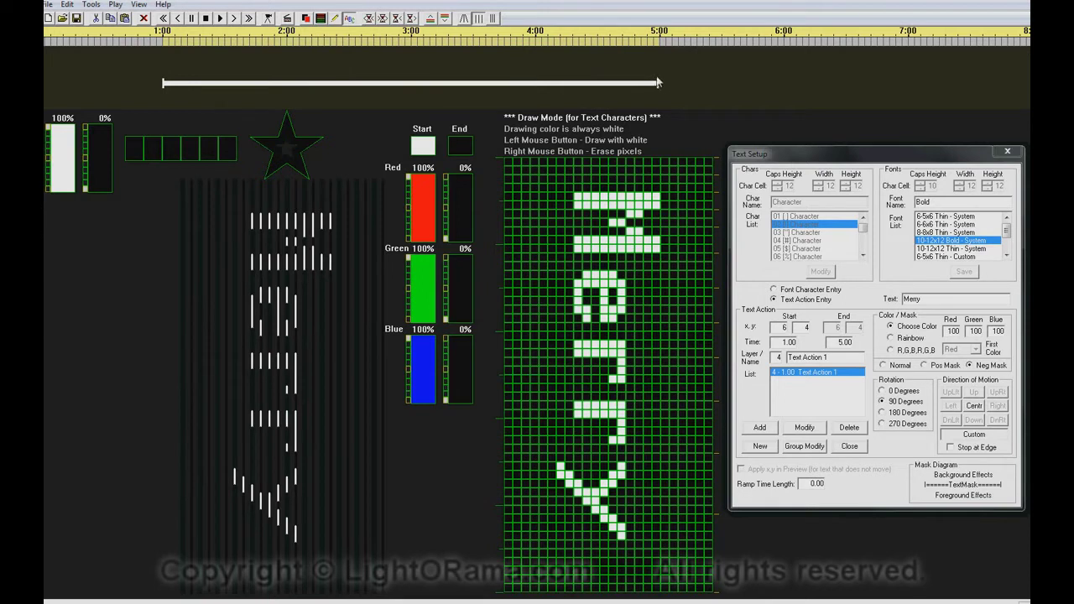
left_click(220, 18)
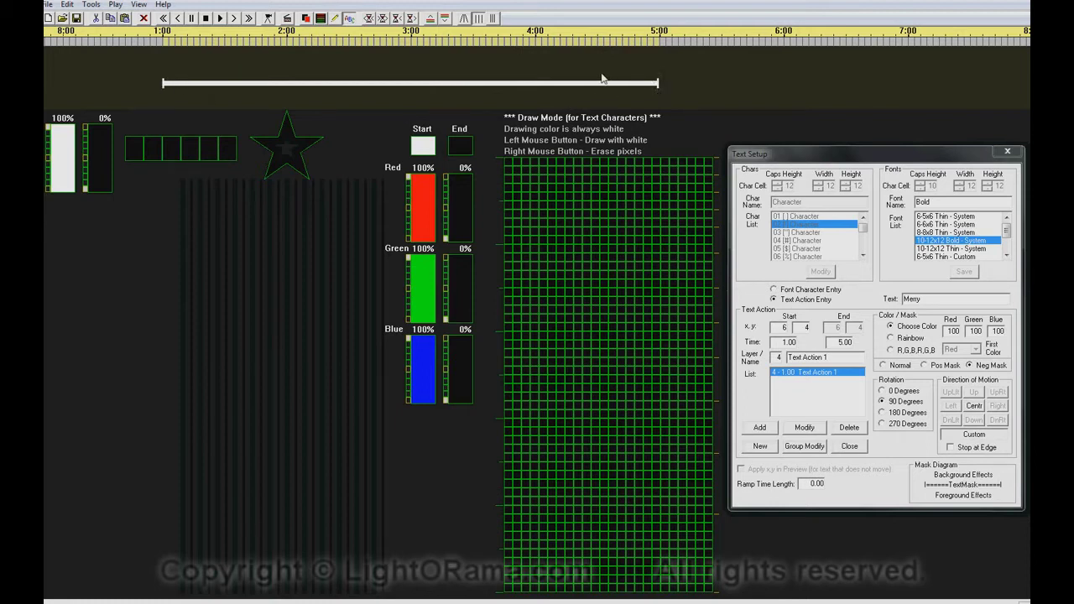
Create Scene 1 as a full-grid red fill with red 100% and green and blue at 0.
left_click(307, 17)
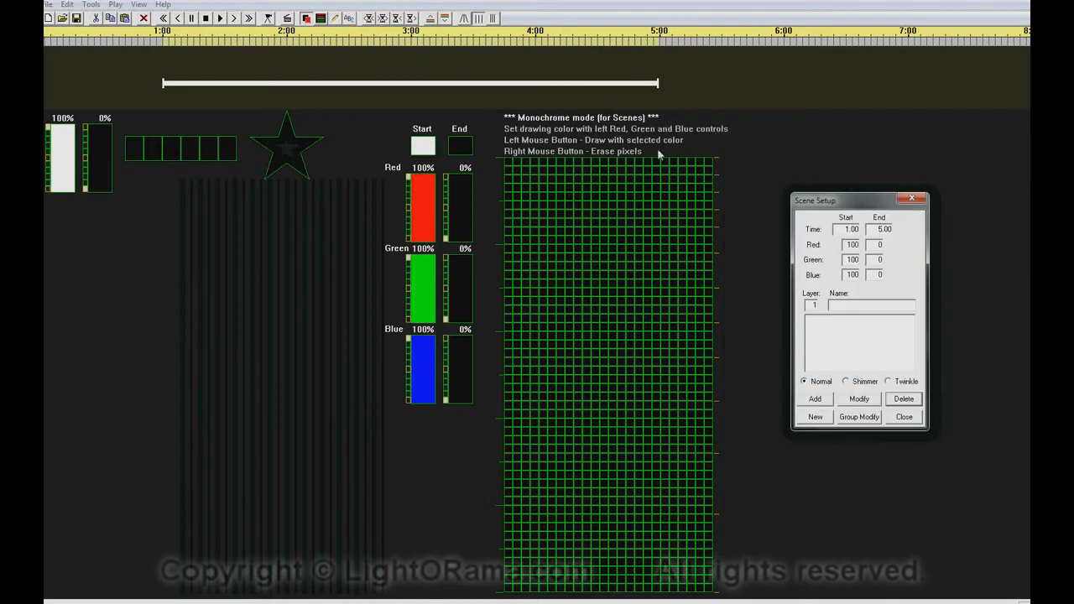
left_click(446, 179)
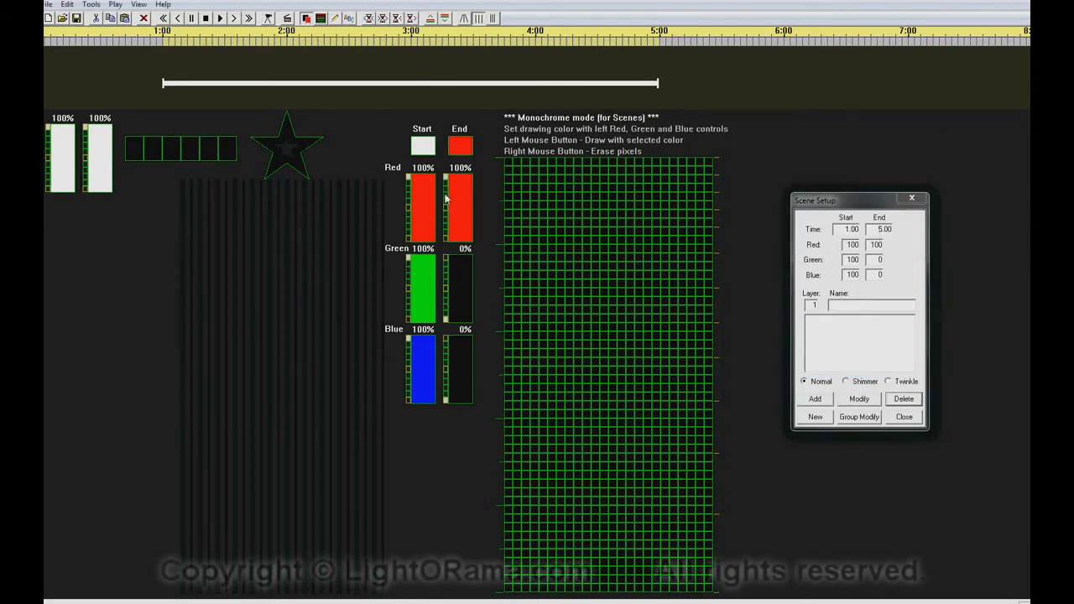
left_click(414, 324)
left_click(414, 401)
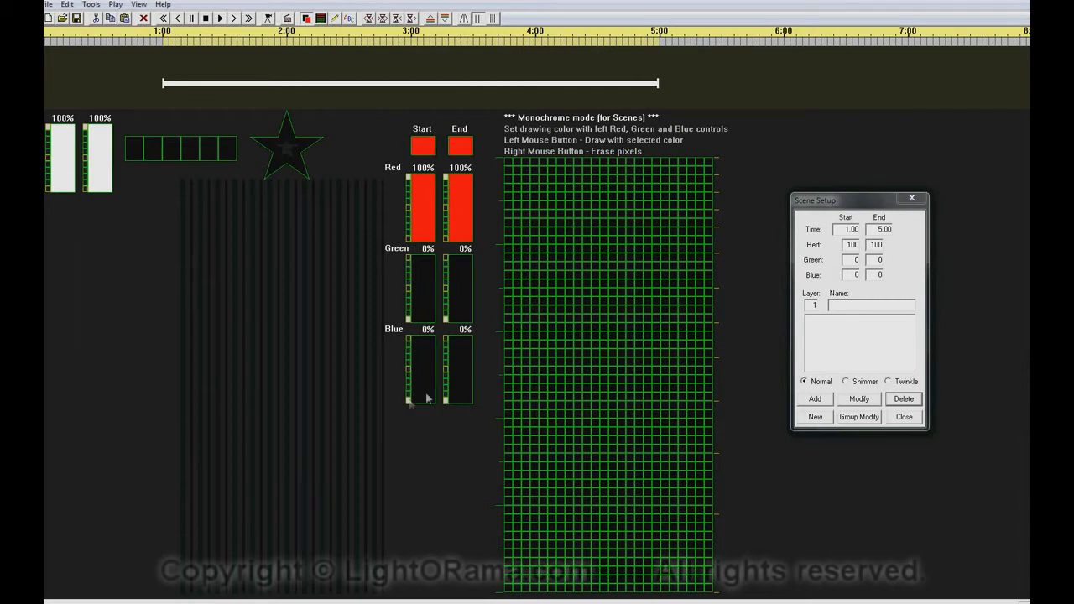
left_click(590, 244)
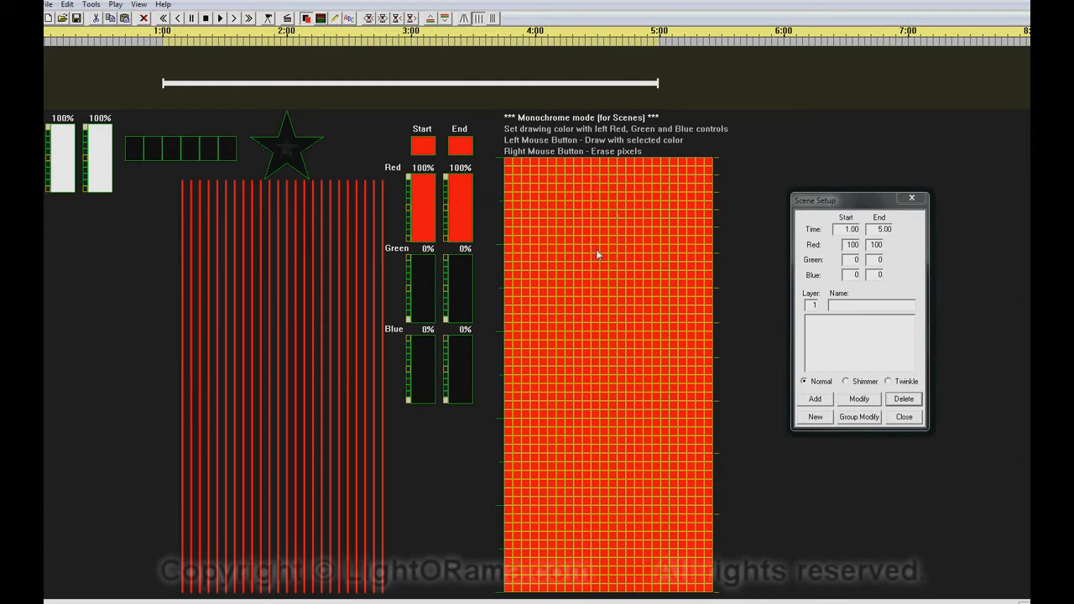
left_click(810, 398)
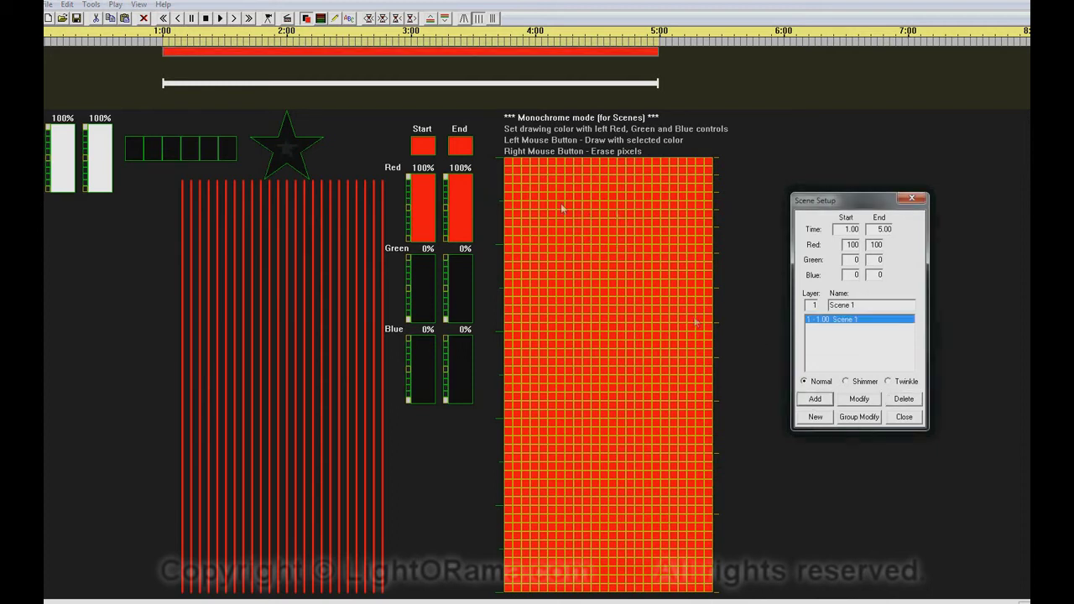
Move Scene 1 down four layers to layer 6 and preview the sequence.
left_click(446, 20)
left_click(446, 19)
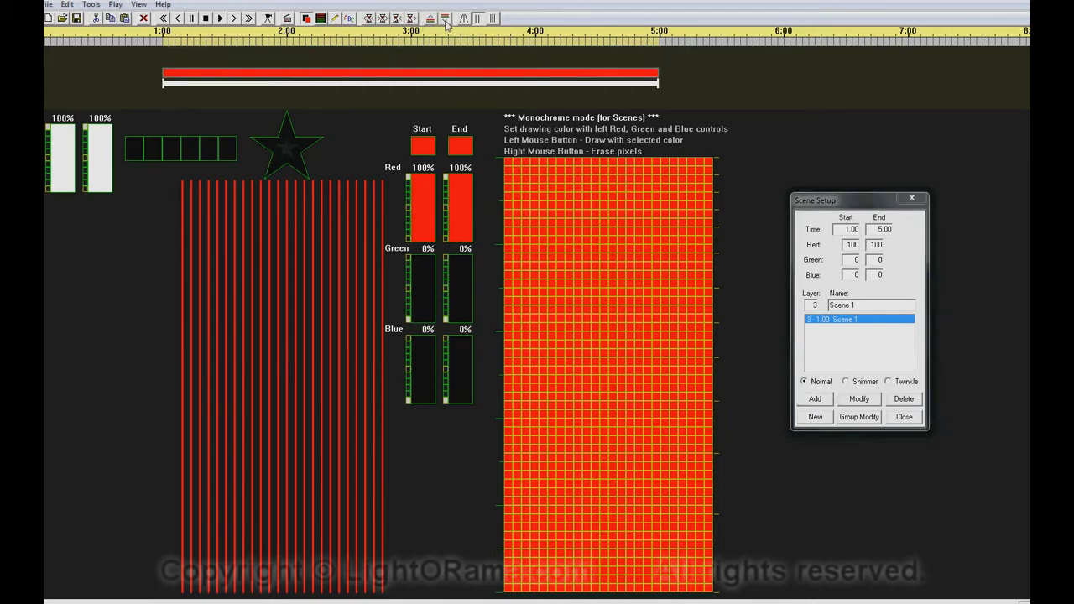
left_click(445, 19)
left_click(446, 18)
left_click(445, 18)
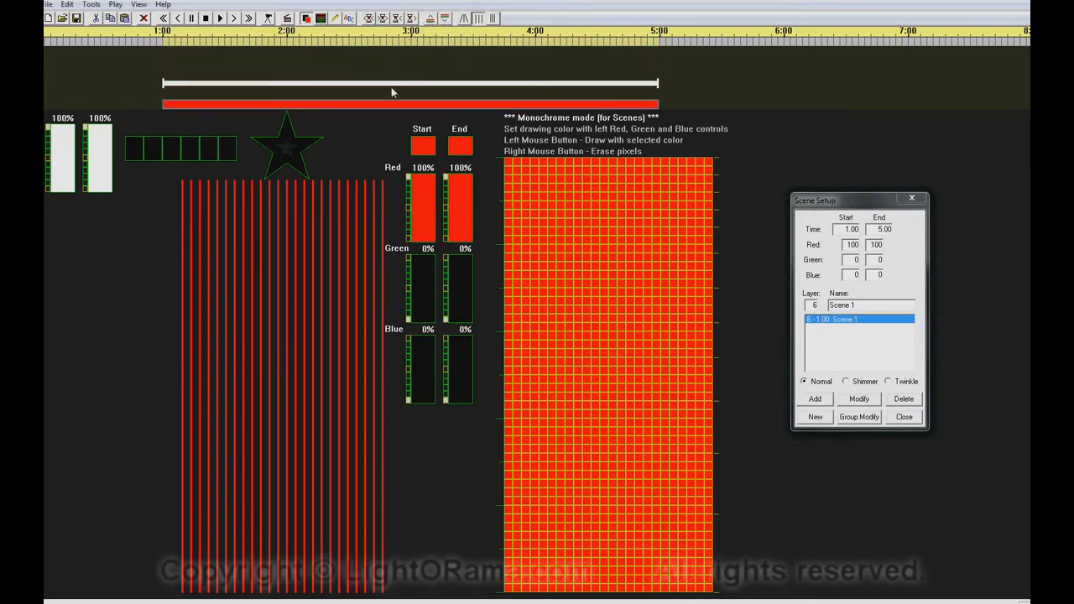
left_click(220, 18)
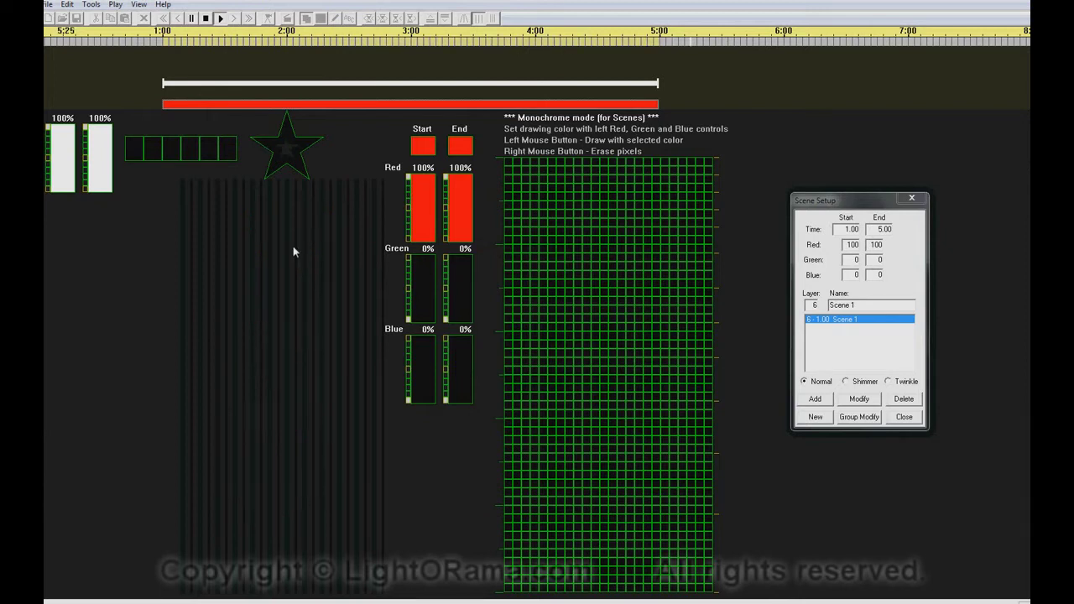
Raise red Scene 1 four layers to layer 2 above Merry, replay, then add a second red scene.
left_click(426, 106)
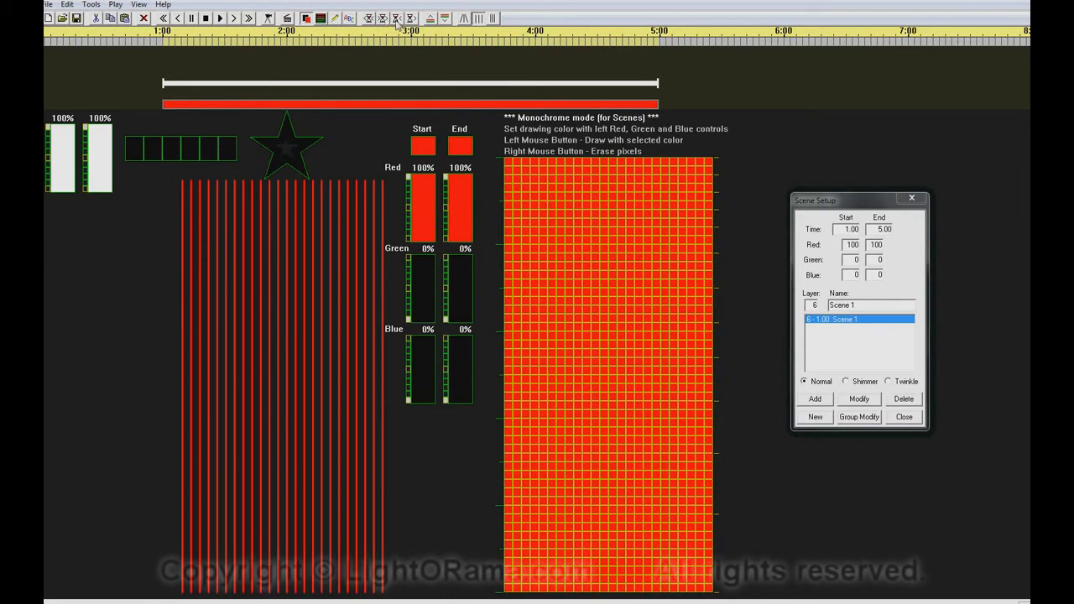
left_click(429, 19)
left_click(429, 18)
left_click(429, 19)
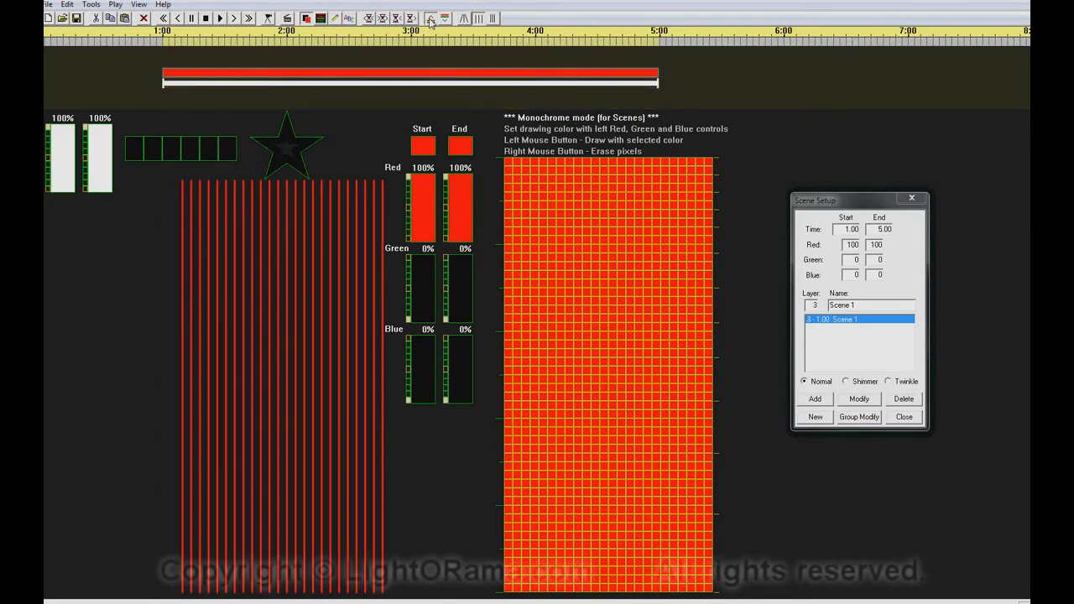
left_click(429, 19)
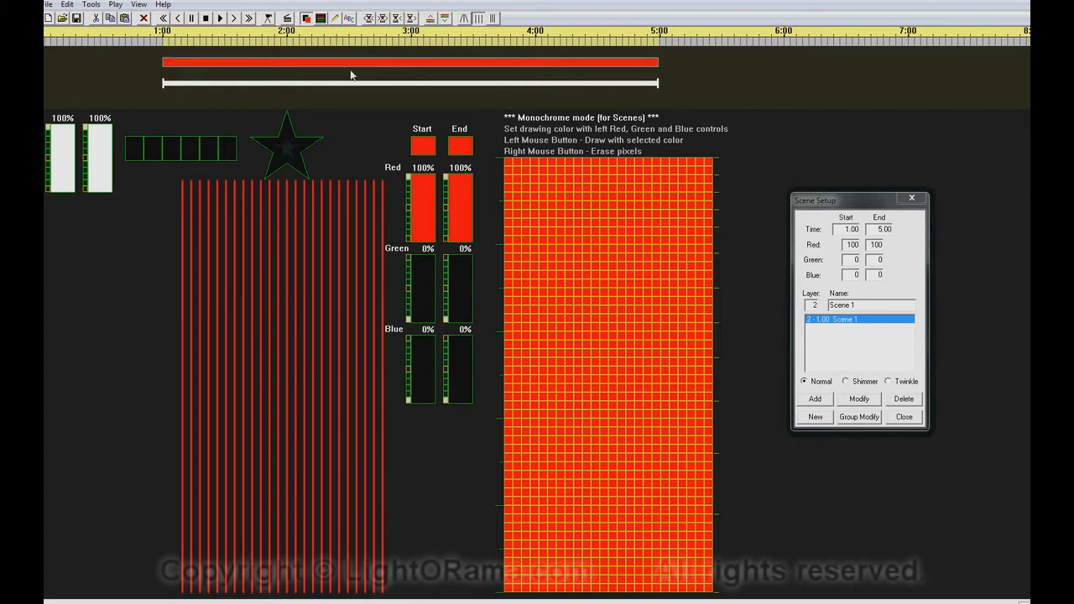
left_click(220, 18)
left_click(814, 400)
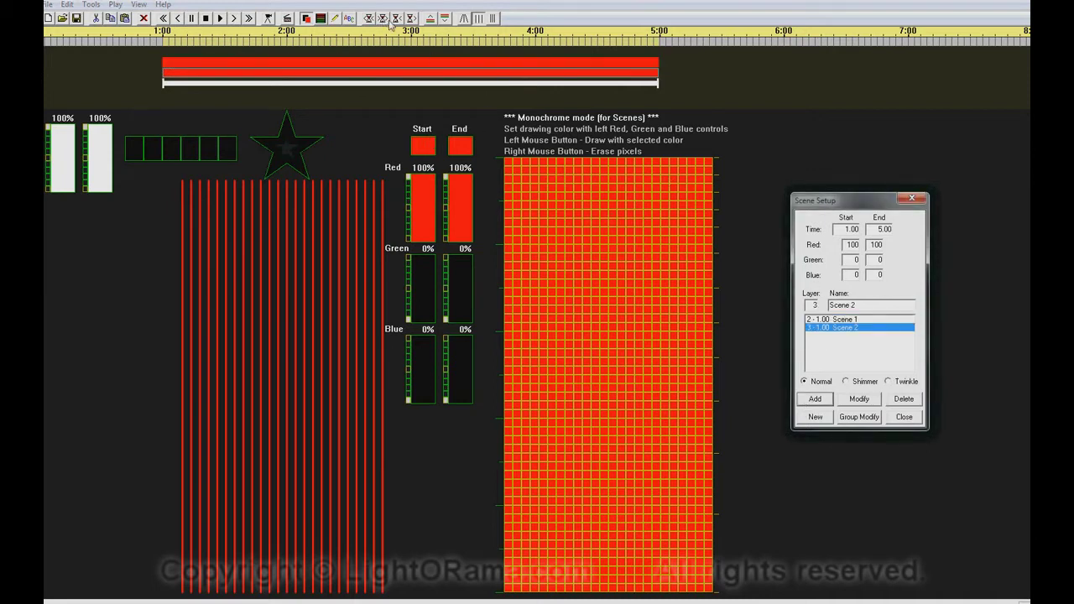
Move Scene 2 down to layer 6, make it yellow with green 100% start and end, and play.
left_click(444, 18)
left_click(445, 19)
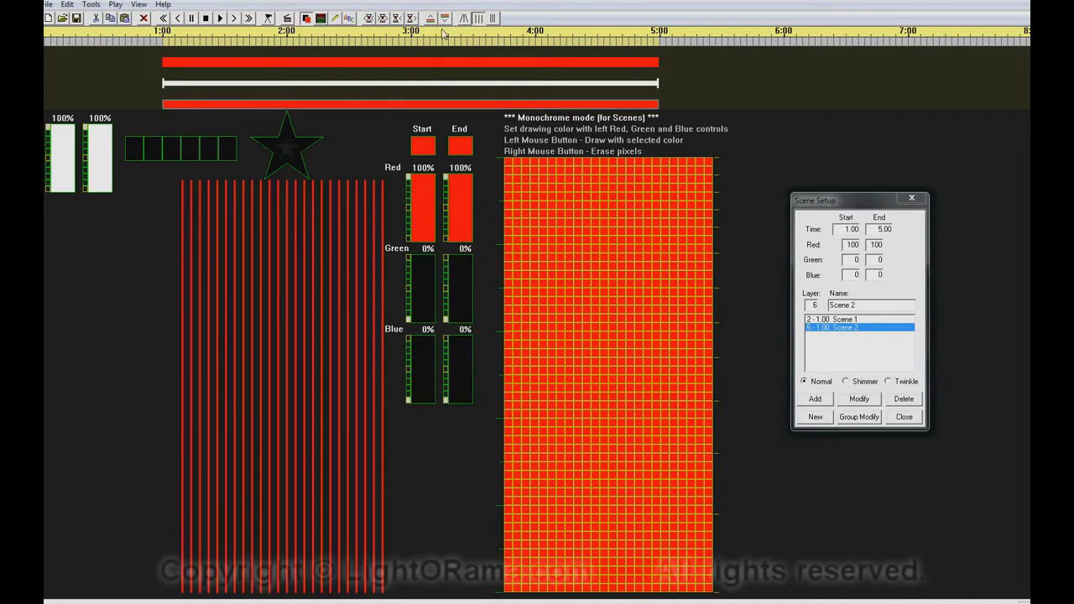
left_click(409, 263)
left_click(448, 264)
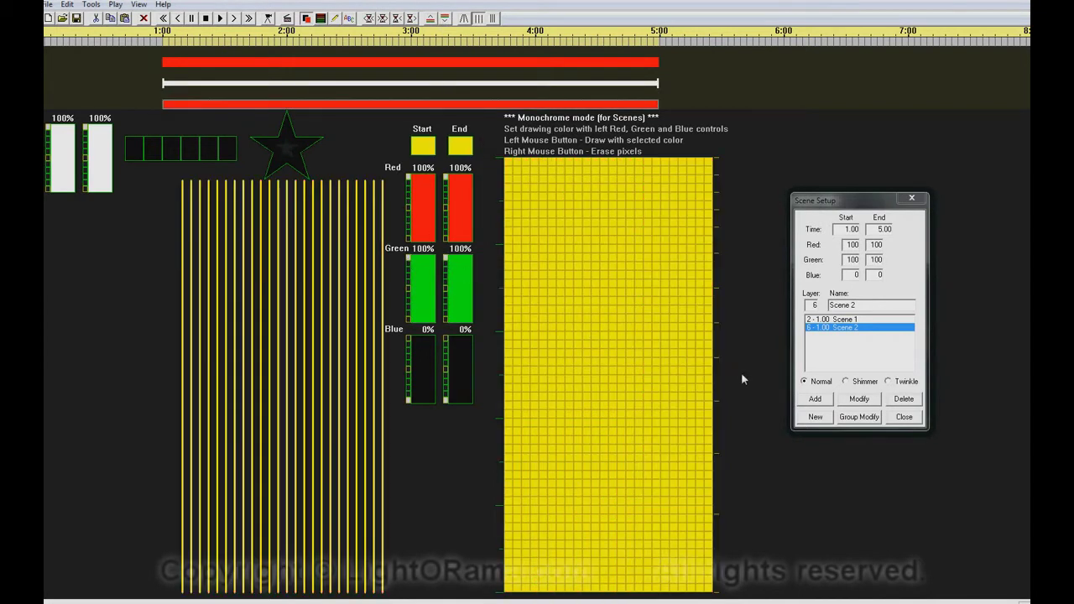
left_click(858, 401)
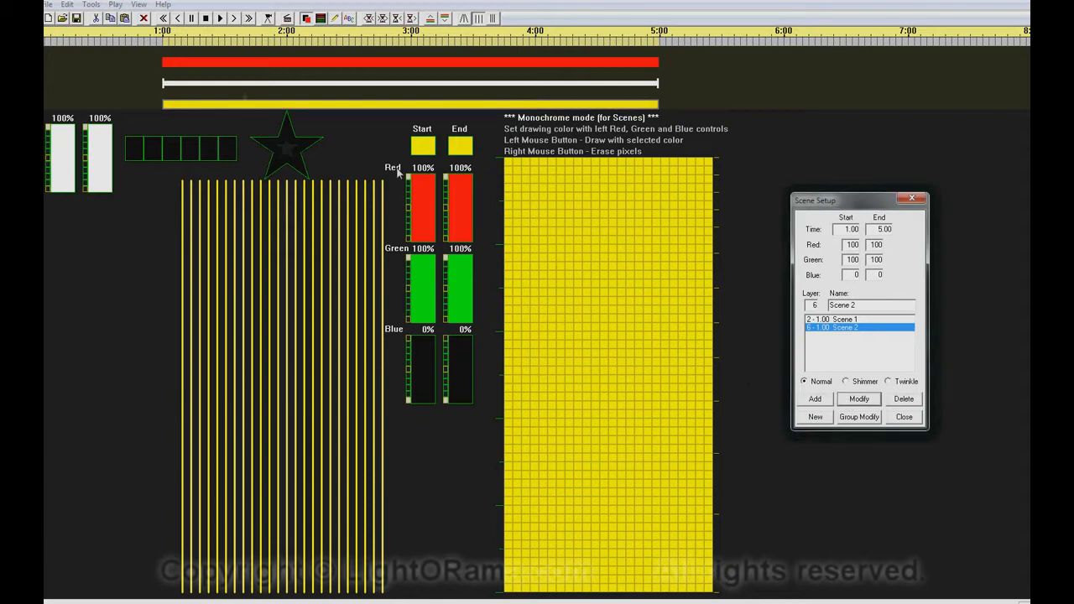
left_click(220, 18)
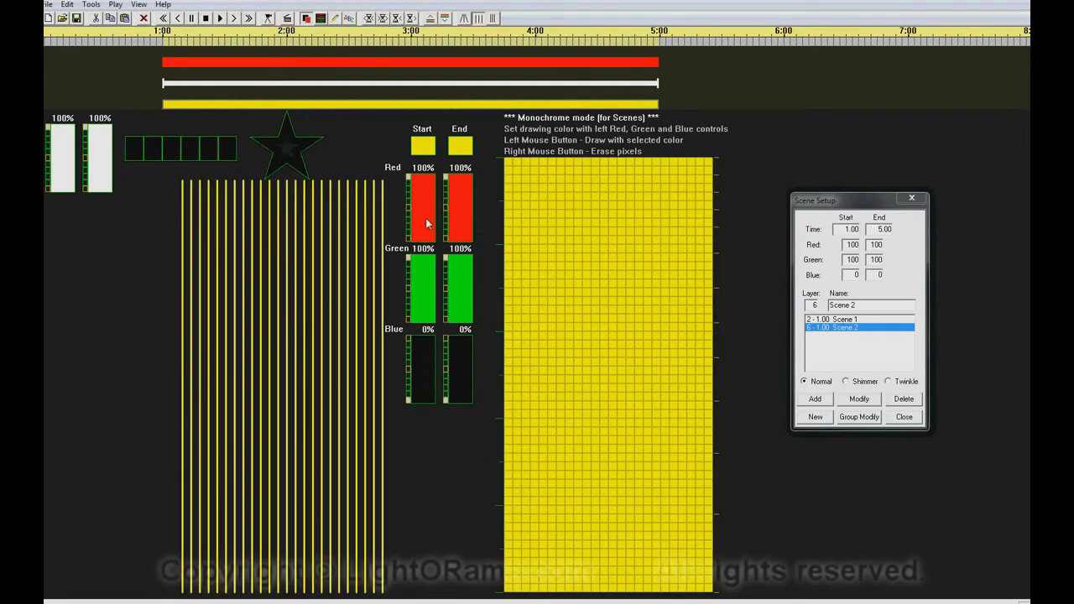
Make Scene 2 fade from orange to near black: green 10% start and end, red end 0%.
left_click(409, 321)
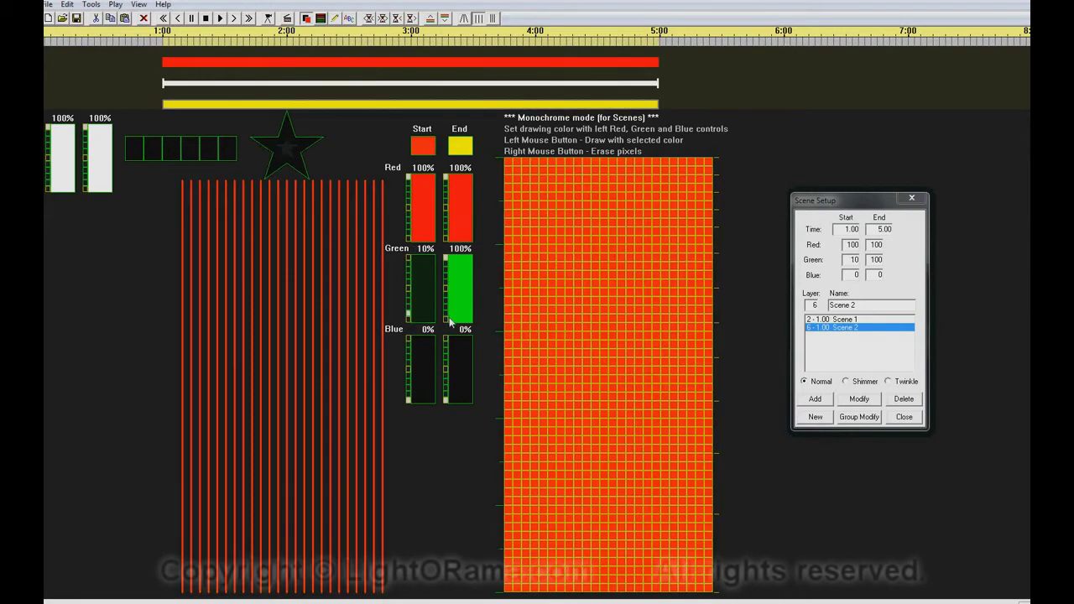
left_click(449, 319)
left_click(447, 242)
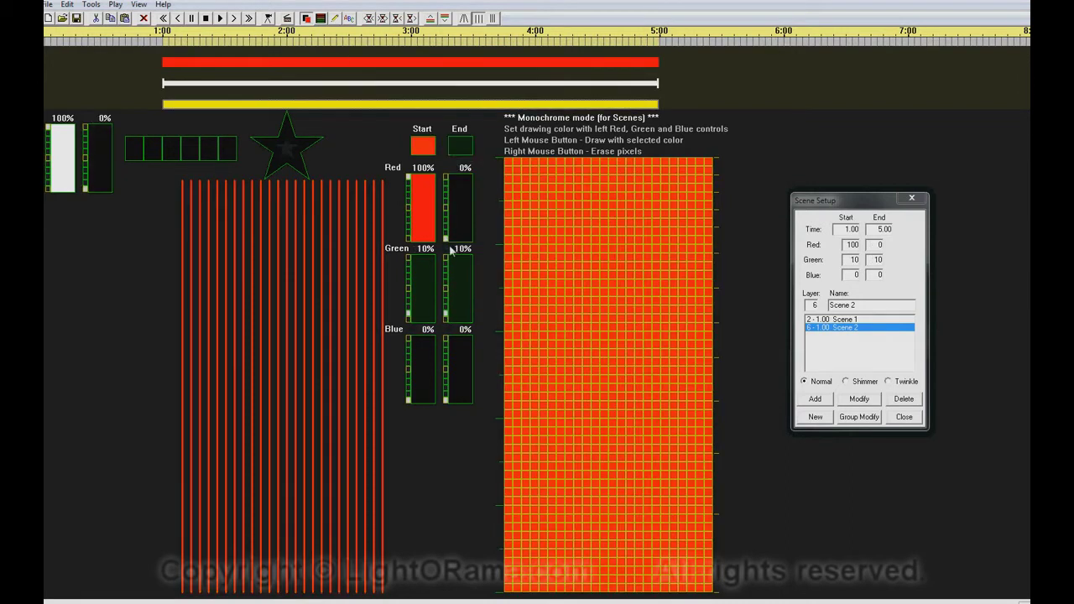
left_click(856, 399)
Set Scene 1's red start to 0% for a black-to-red fade, then play and replay the sequence.
left_click(376, 62)
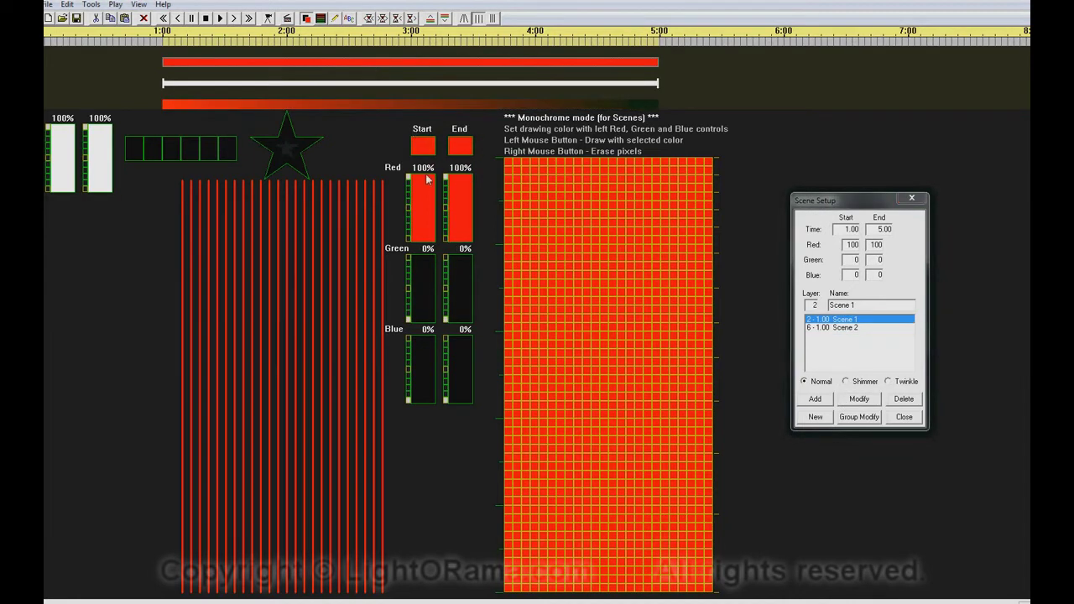
left_click(410, 242)
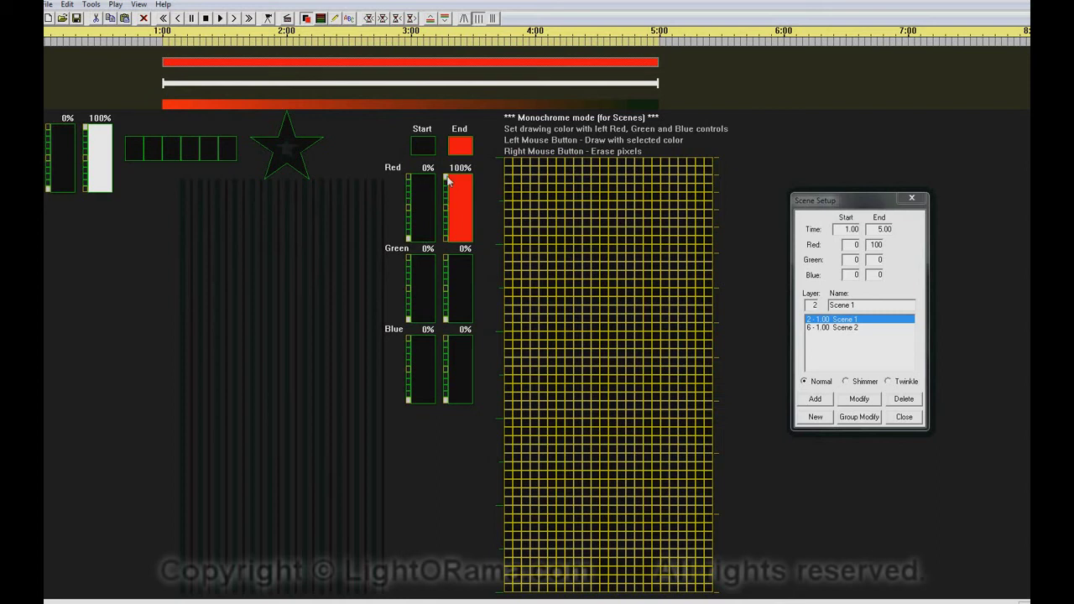
left_click(859, 399)
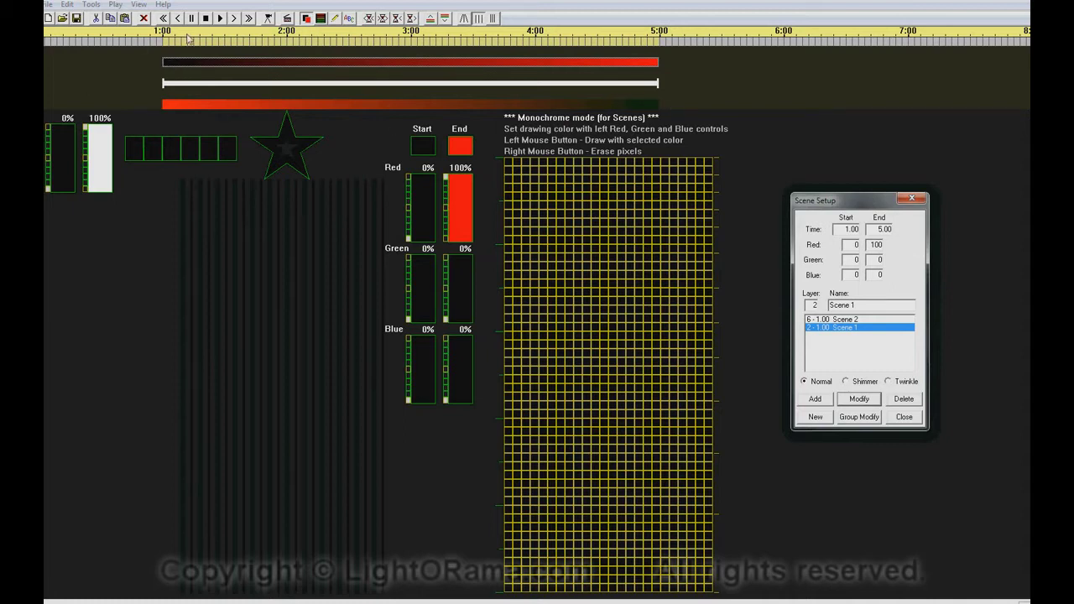
left_click(219, 18)
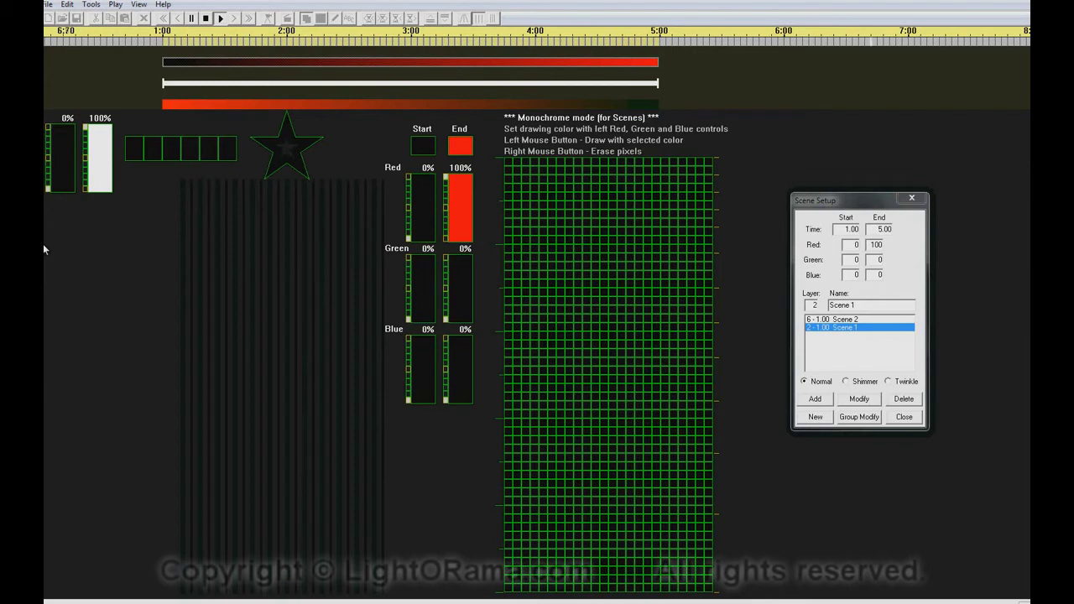
left_click(221, 19)
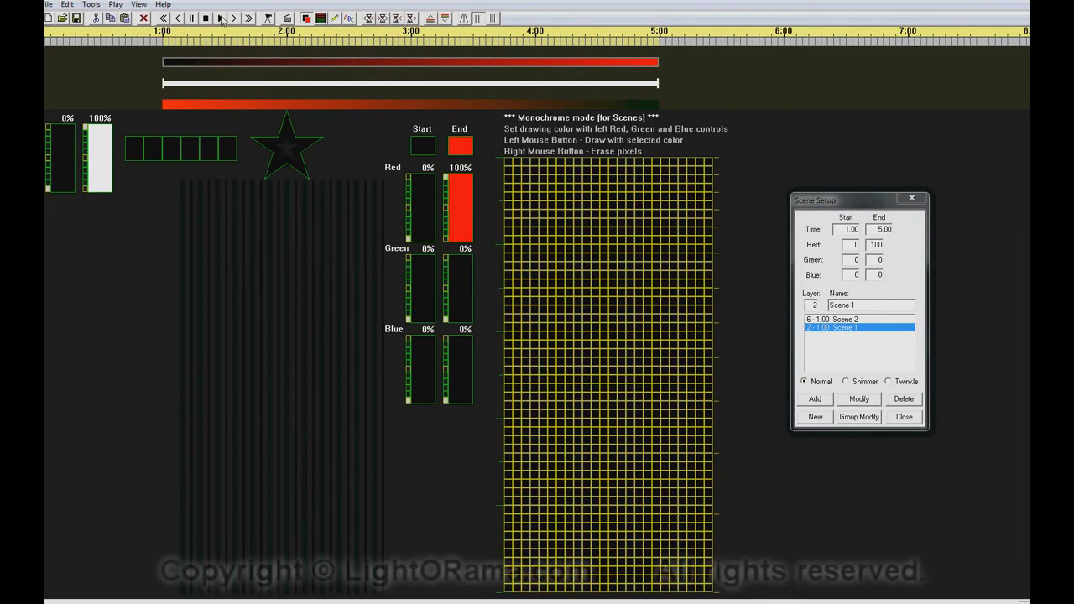
left_click(221, 18)
Change the end time of both Scene 1 and Scene 2 to 2.50.
mouse_move(183, 57)
left_mouse_down()
mouse_move(302, 71)
mouse_move(641, 73)
left_mouse_up()
mouse_move(166, 44)
left_mouse_down()
mouse_move(377, 46)
mouse_move(349, 48)
left_mouse_up()
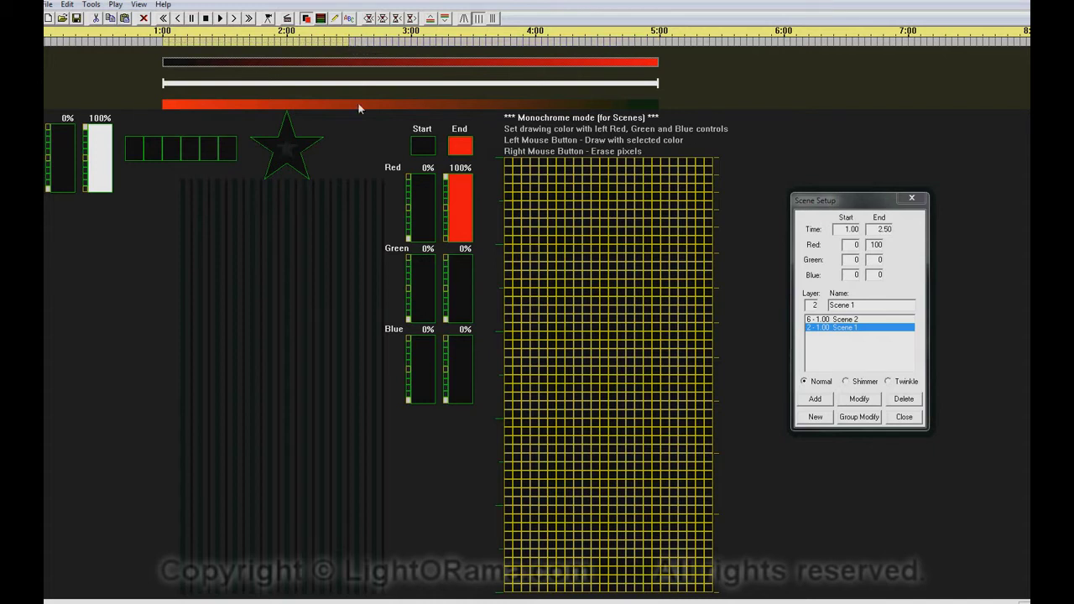
left_click(858, 399)
left_click(261, 104)
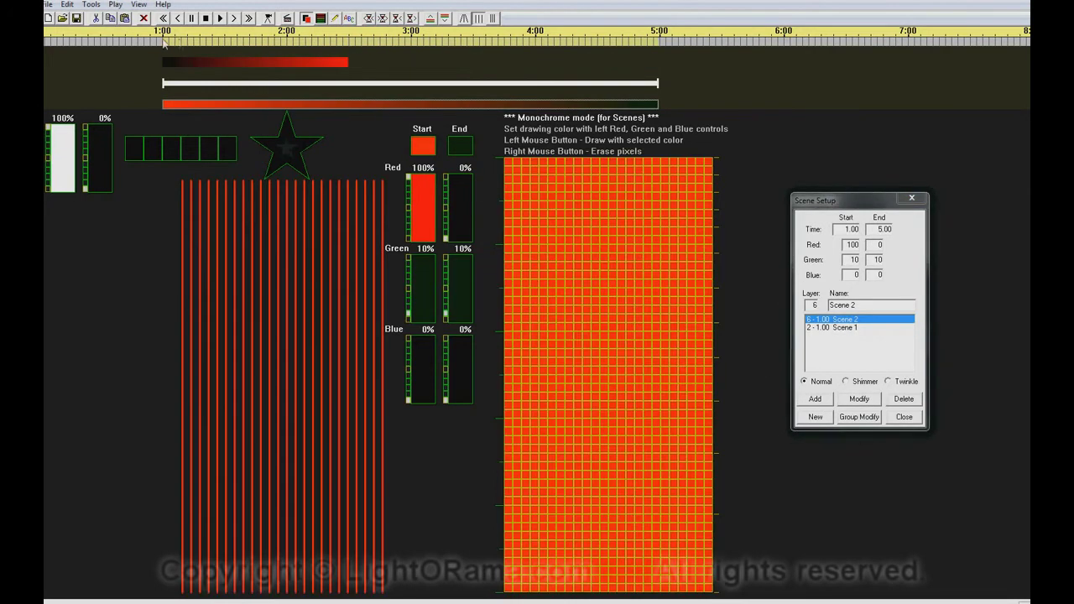
left_click_drag(166, 44, 348, 47)
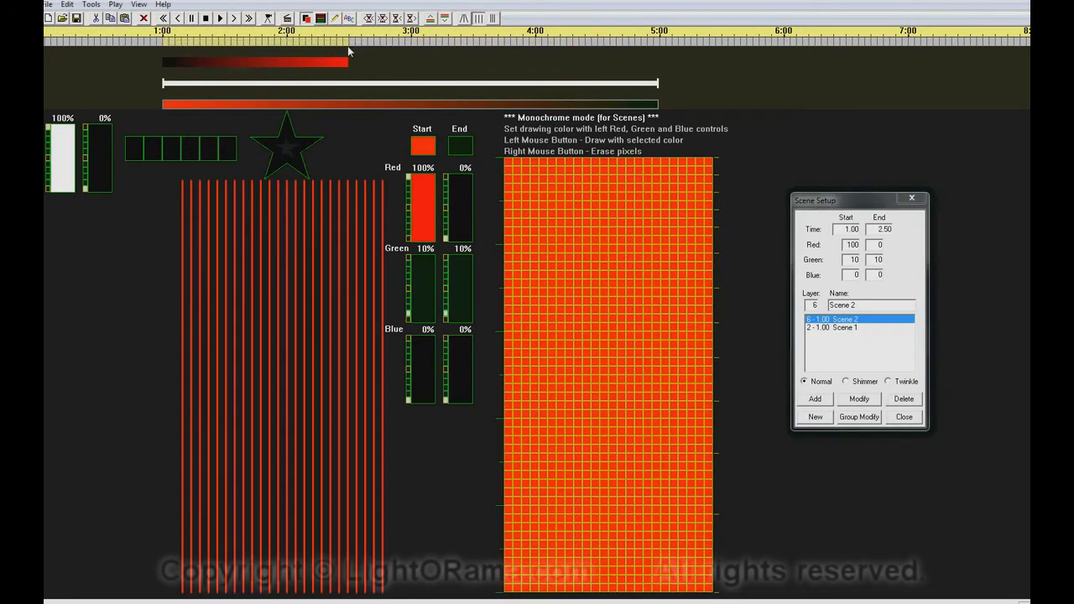
left_click(851, 403)
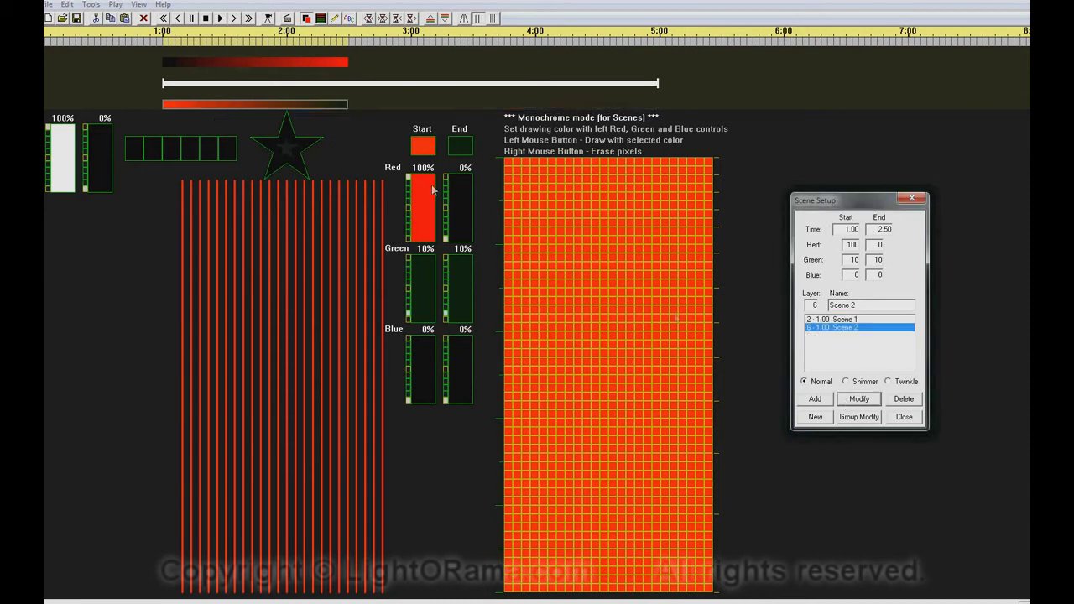
Paste copies of both scenes starting at 3:00 and preview the sequence.
left_click(260, 61)
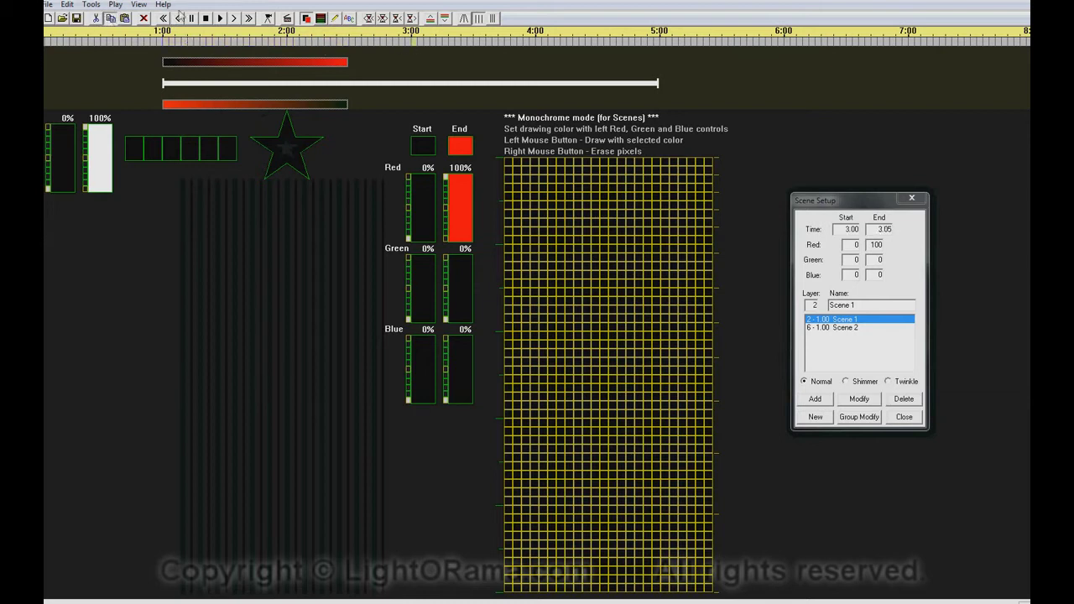
left_click(127, 18)
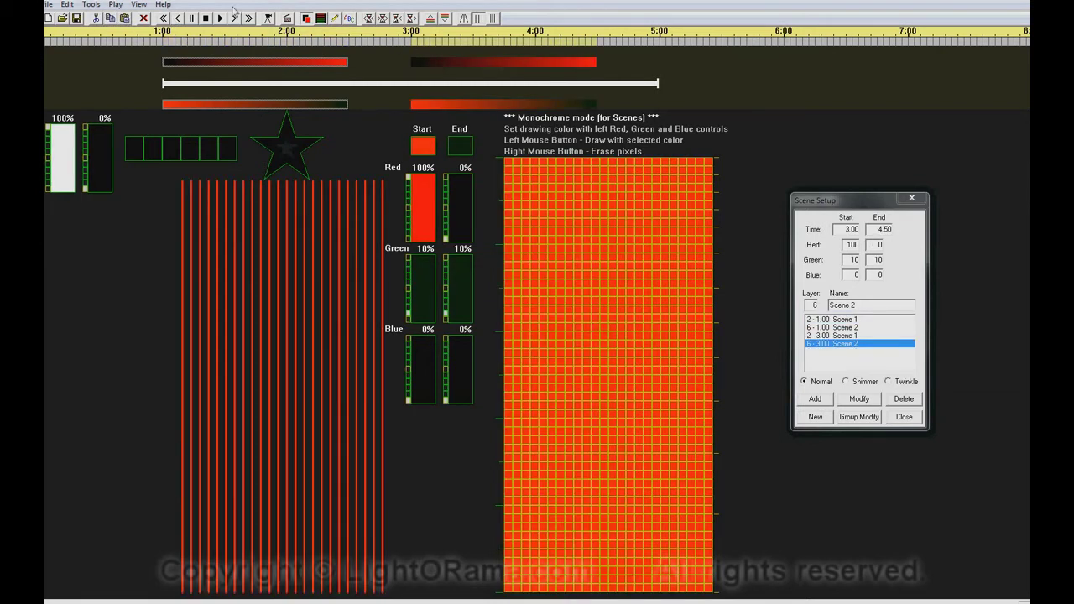
left_click(220, 18)
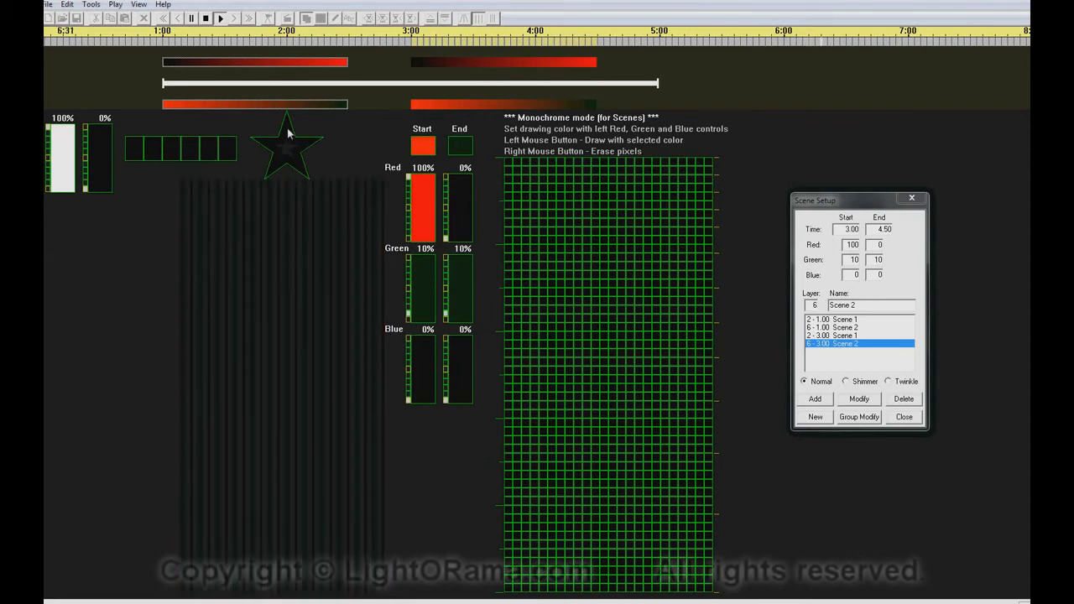
Group-modify both top-row scenes to red end 0% and green end 100%, then preview the green ramps.
left_click(299, 61)
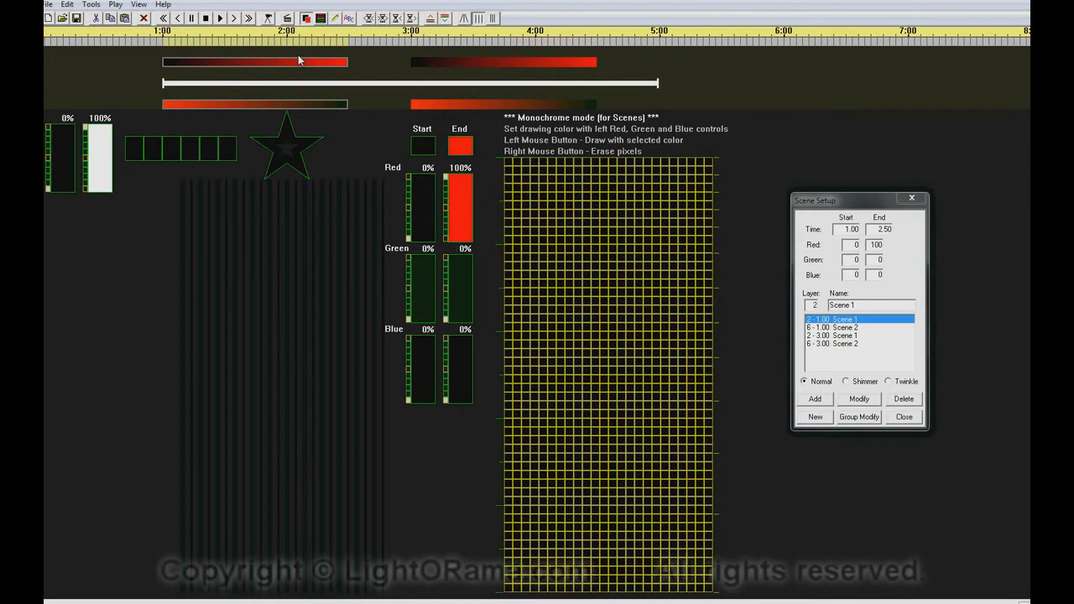
left_click_drag(285, 59, 554, 82)
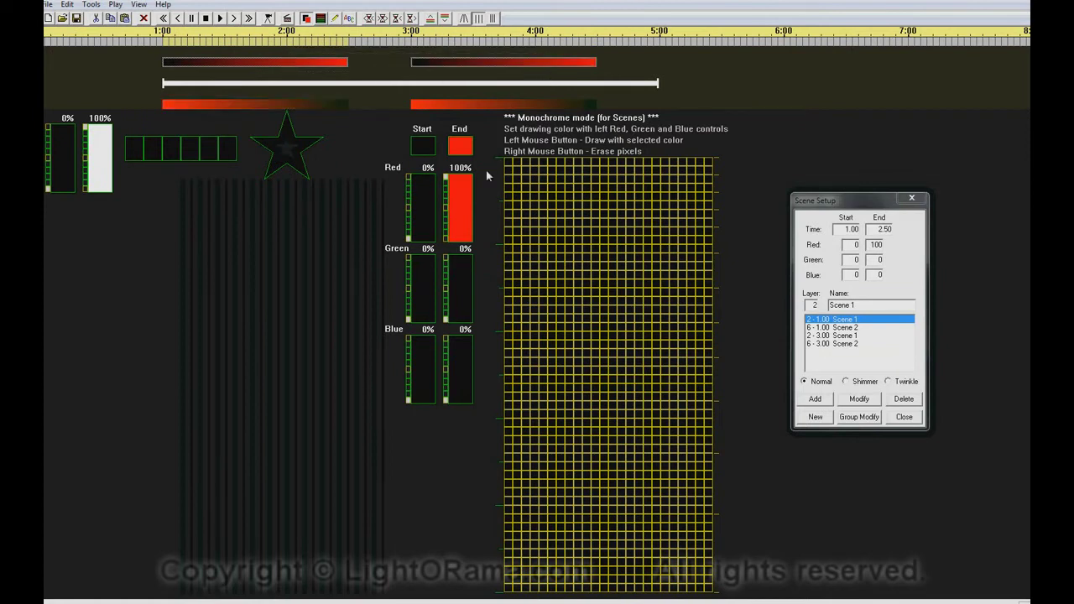
left_click(447, 241)
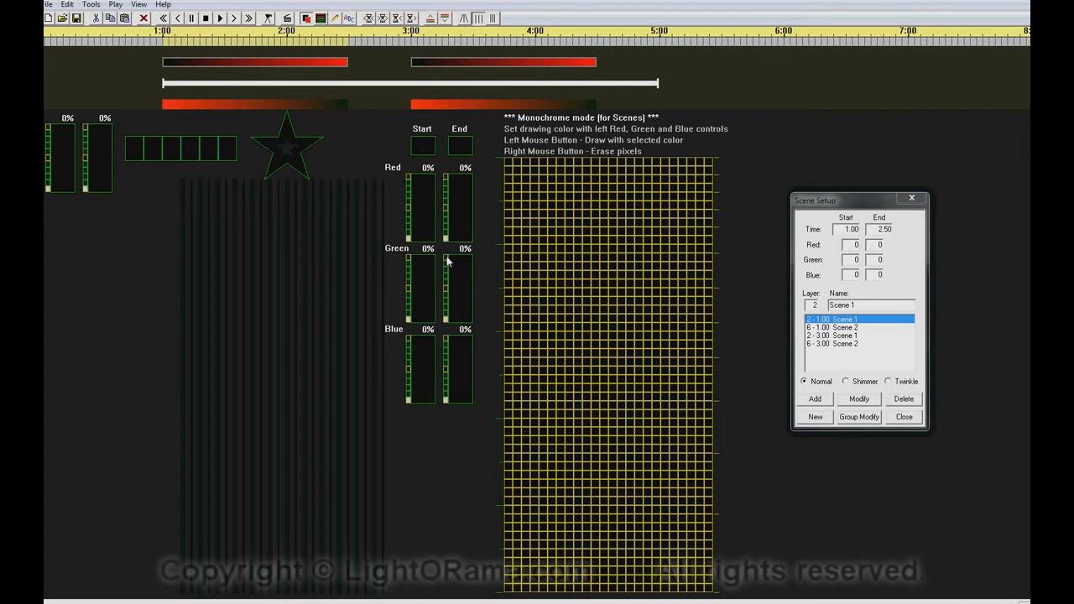
left_click(448, 262)
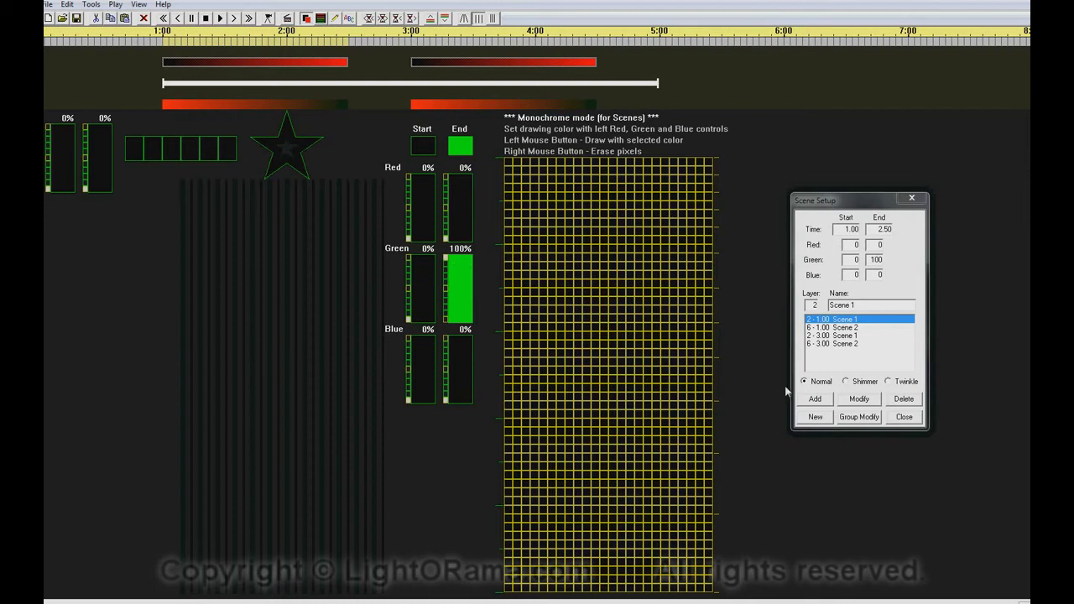
left_click(851, 422)
left_click(828, 349)
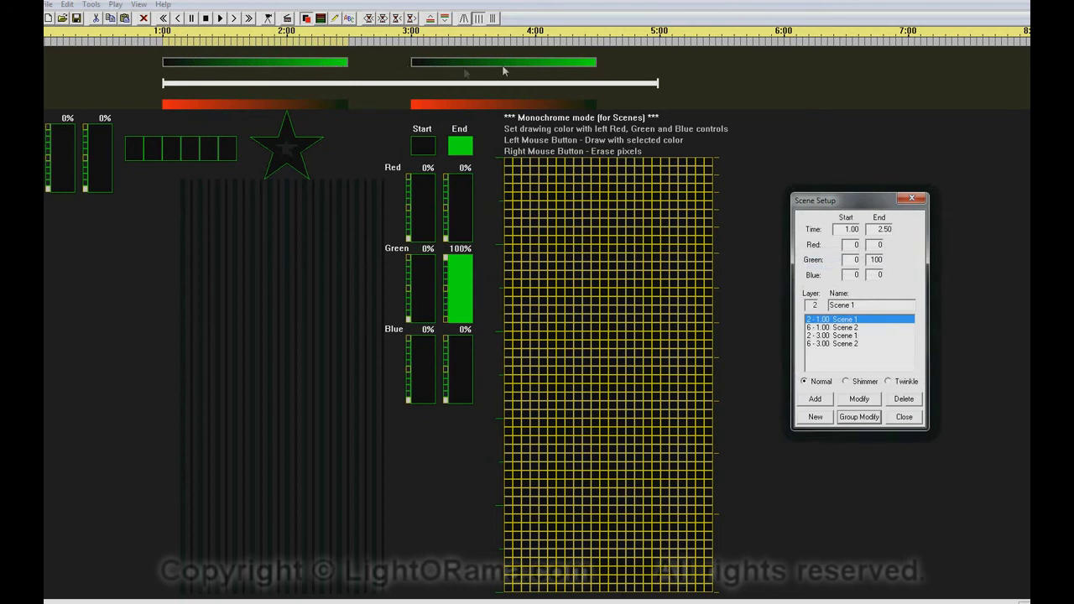
left_click(222, 18)
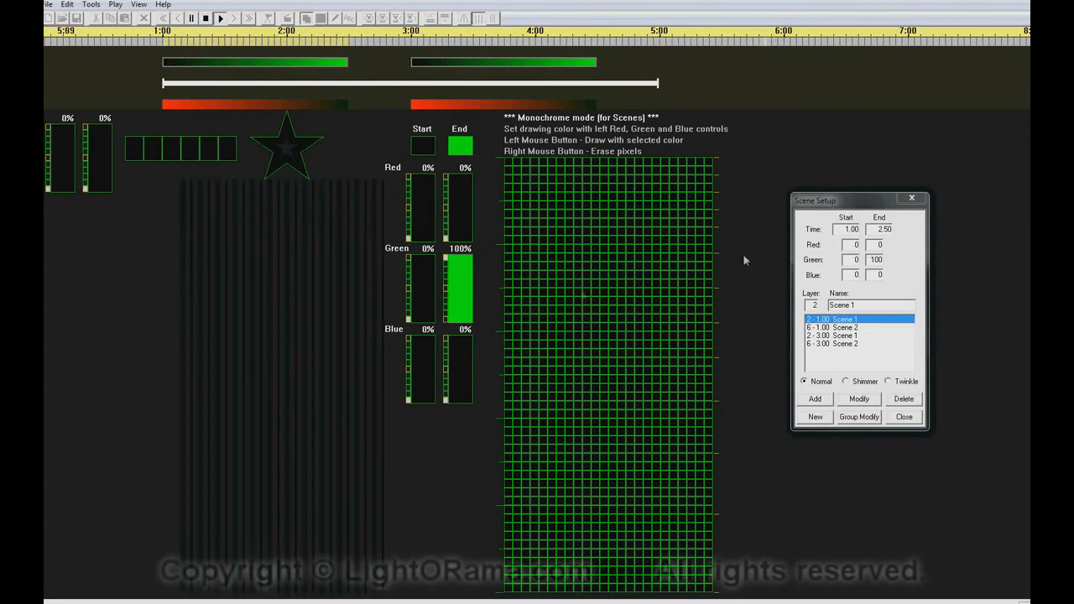
Delete all four scenes, leaving only the Merry text action.
left_click(911, 199)
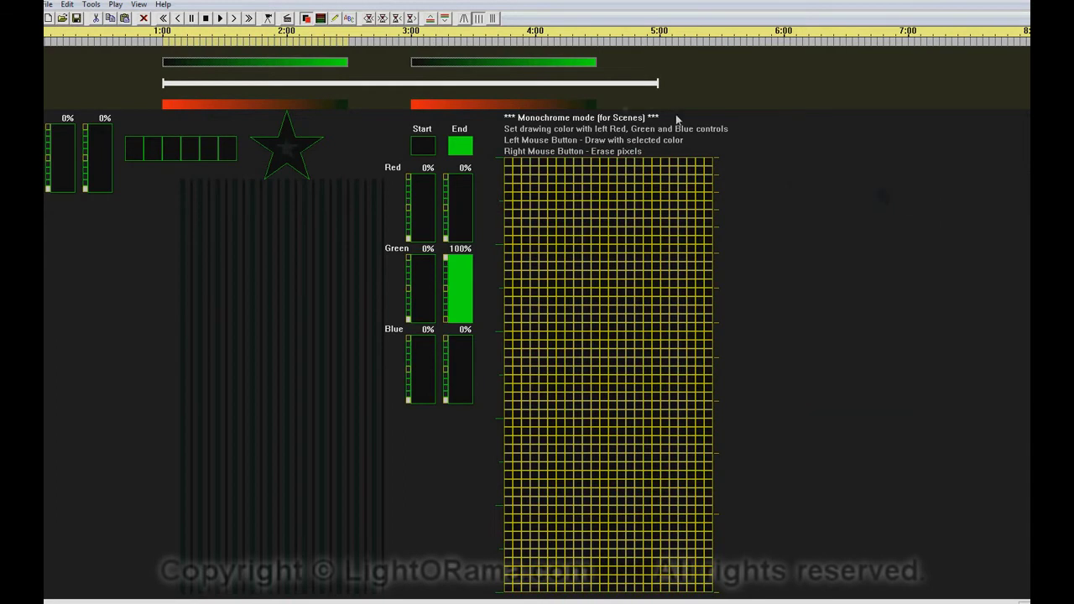
double_click(460, 64)
left_click(905, 403)
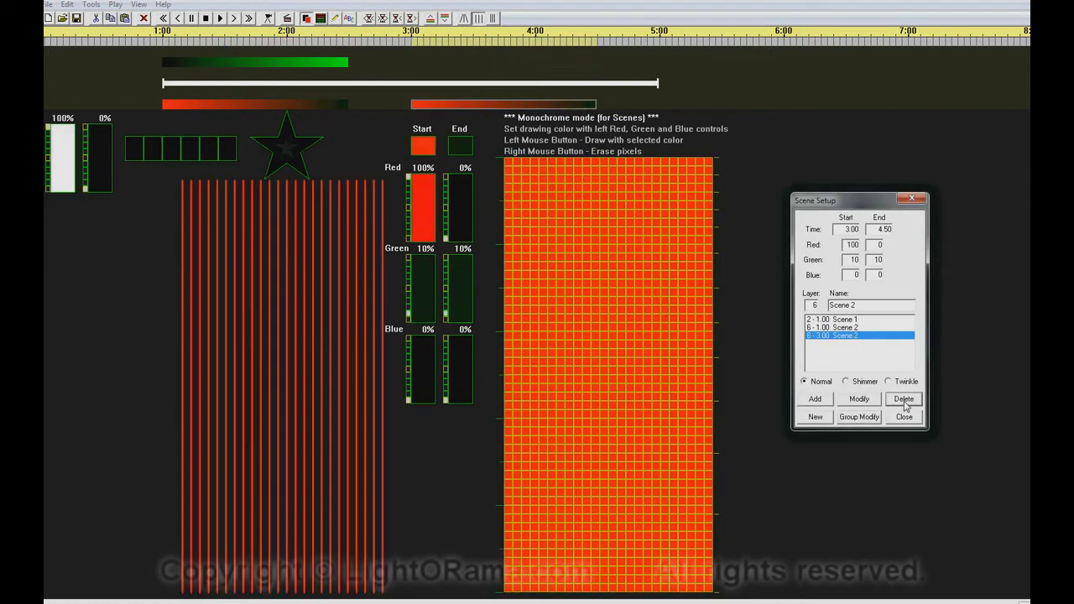
left_click(905, 403)
left_click(905, 402)
left_click(905, 402)
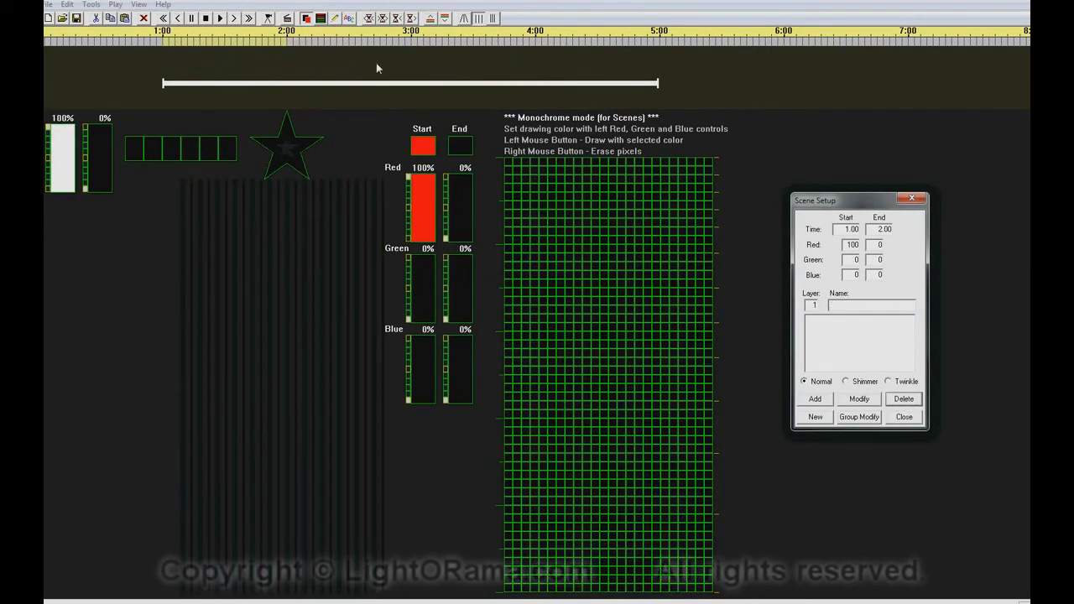
Add a red top-to-bottom morph wipe, Morph 1, spanning 1:00 to 2:05.
left_click(320, 18)
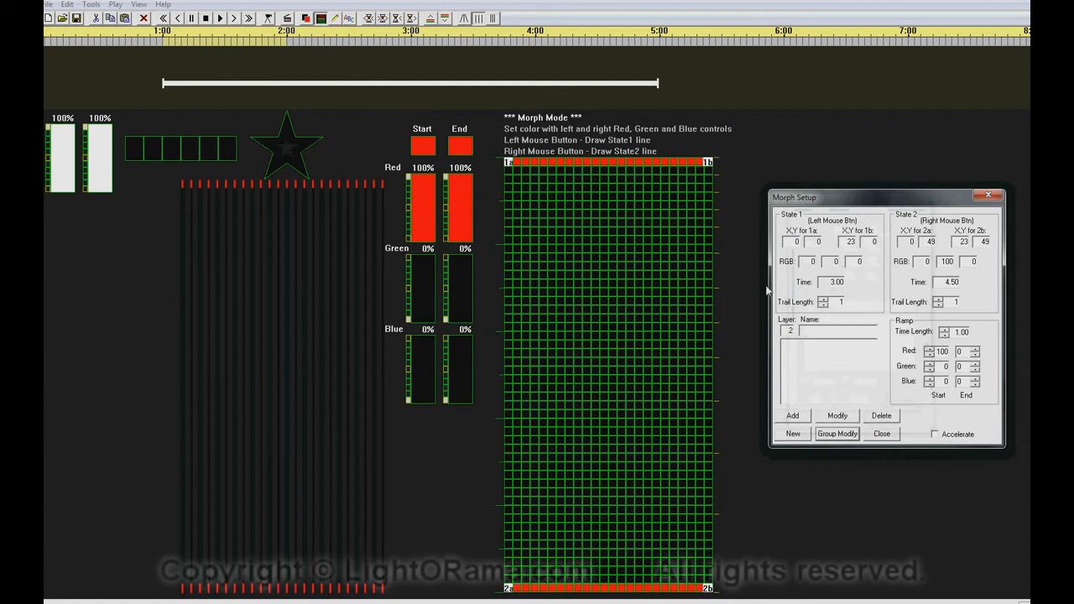
left_click(799, 420)
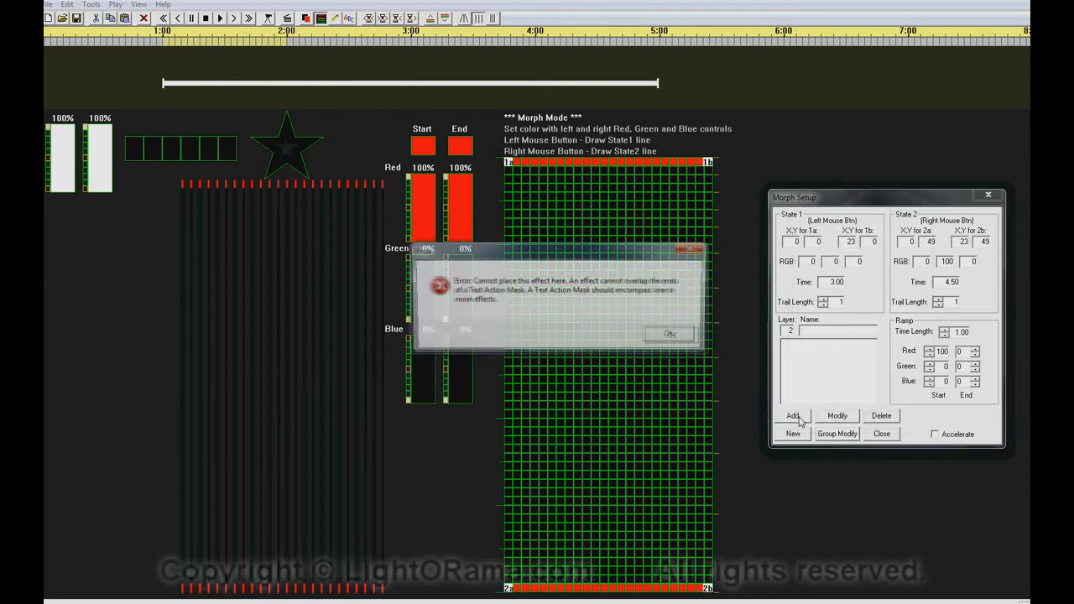
left_click(691, 339)
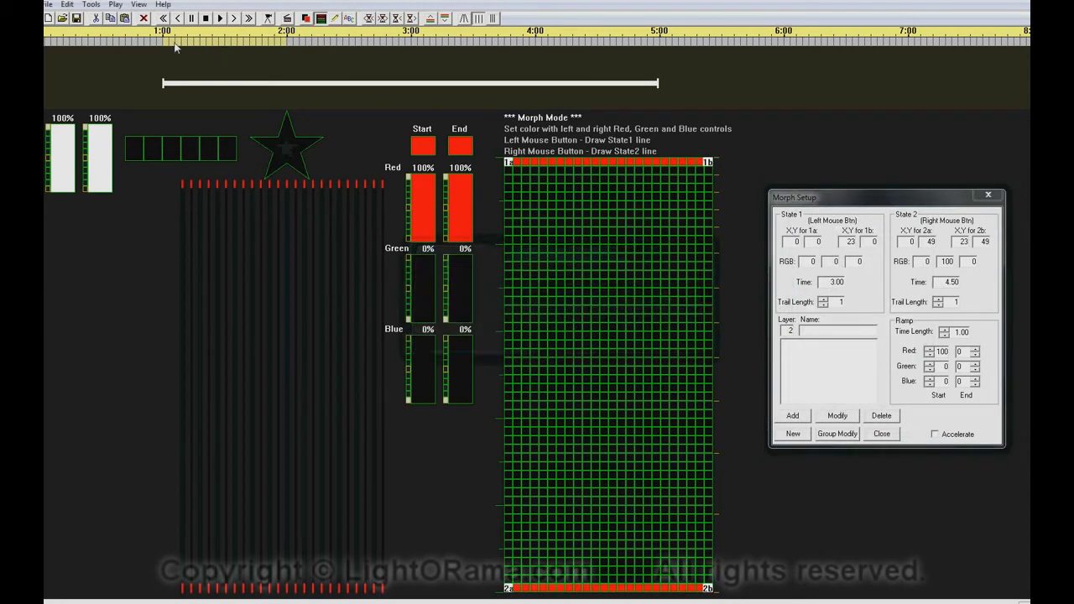
left_click_drag(282, 52, 291, 48)
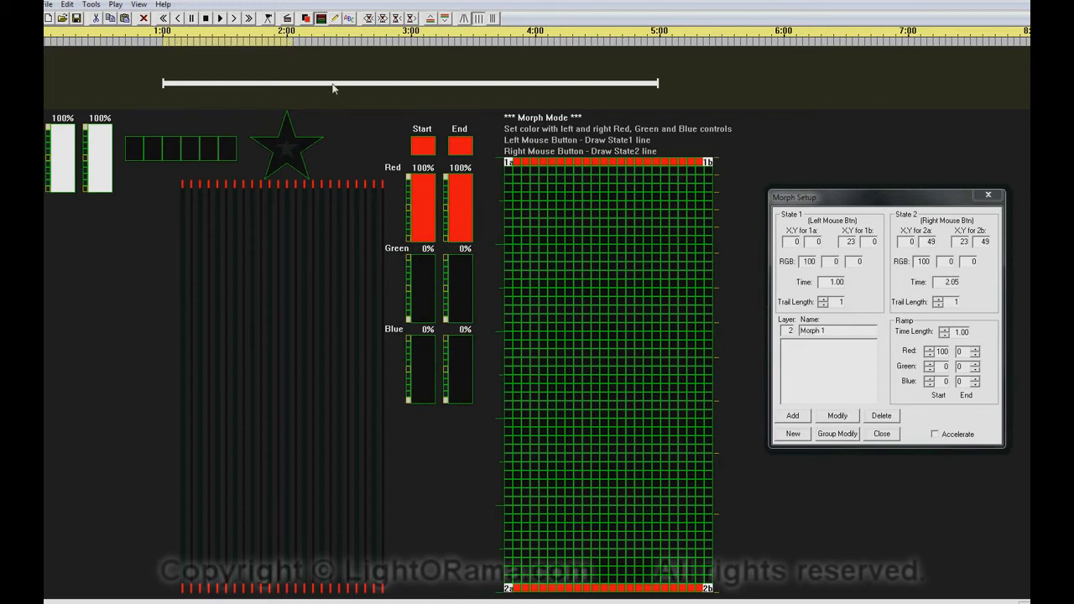
left_click(800, 422)
left_click(802, 424)
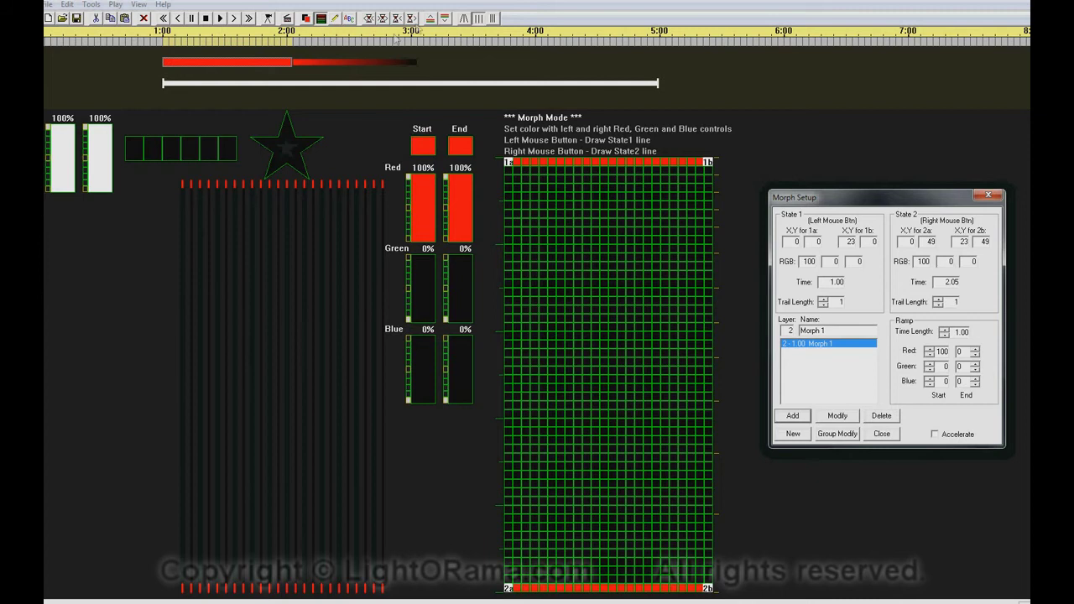
Move Morph 1 down three layers to layer 5 and preview the wipe.
left_click(444, 19)
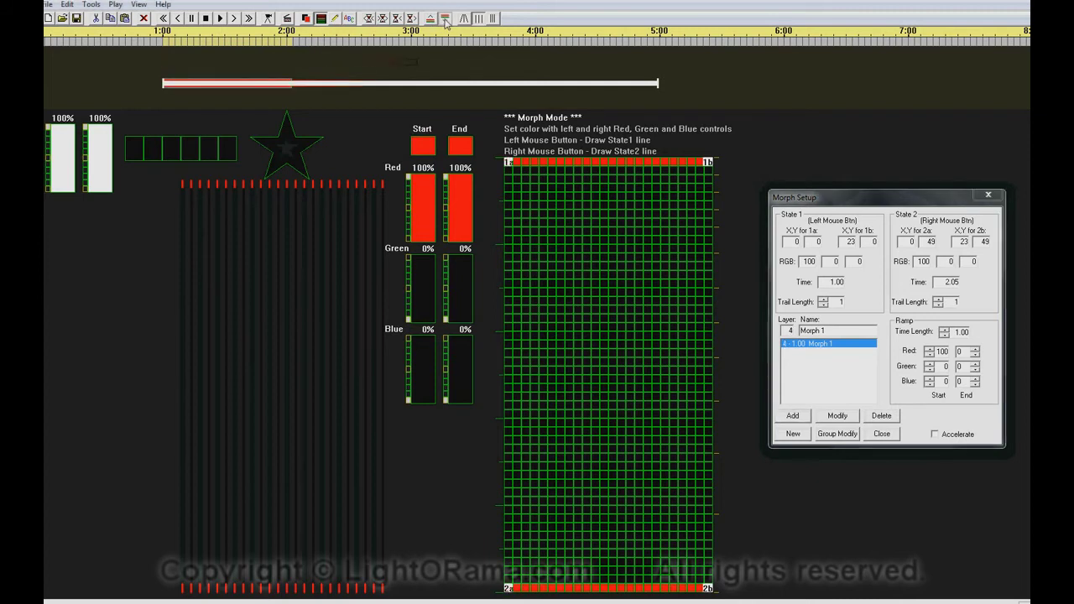
left_click(445, 19)
left_click(445, 20)
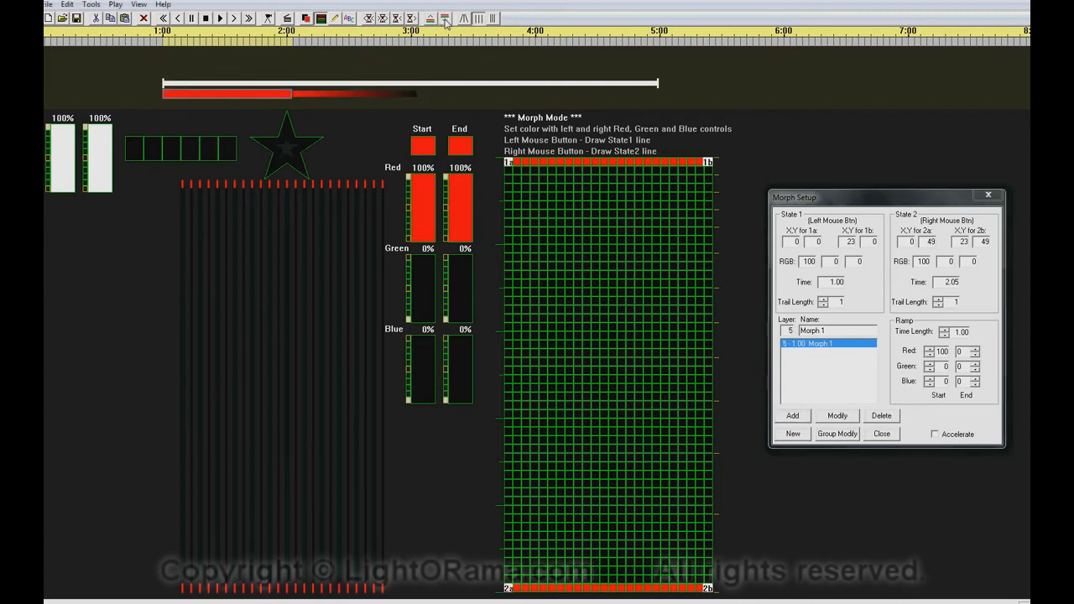
left_click(222, 18)
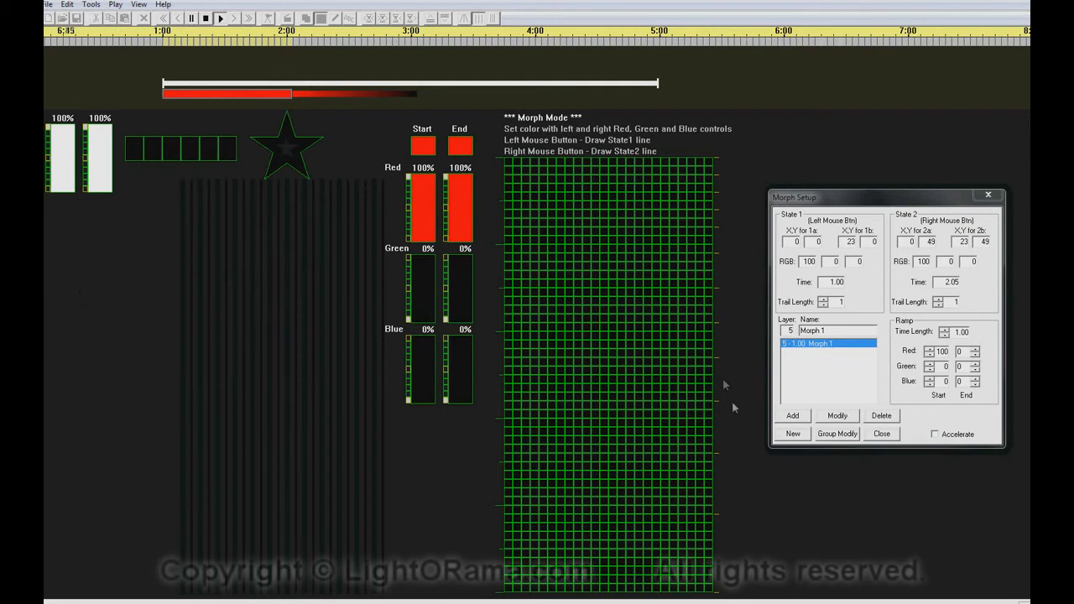
left_click(794, 418)
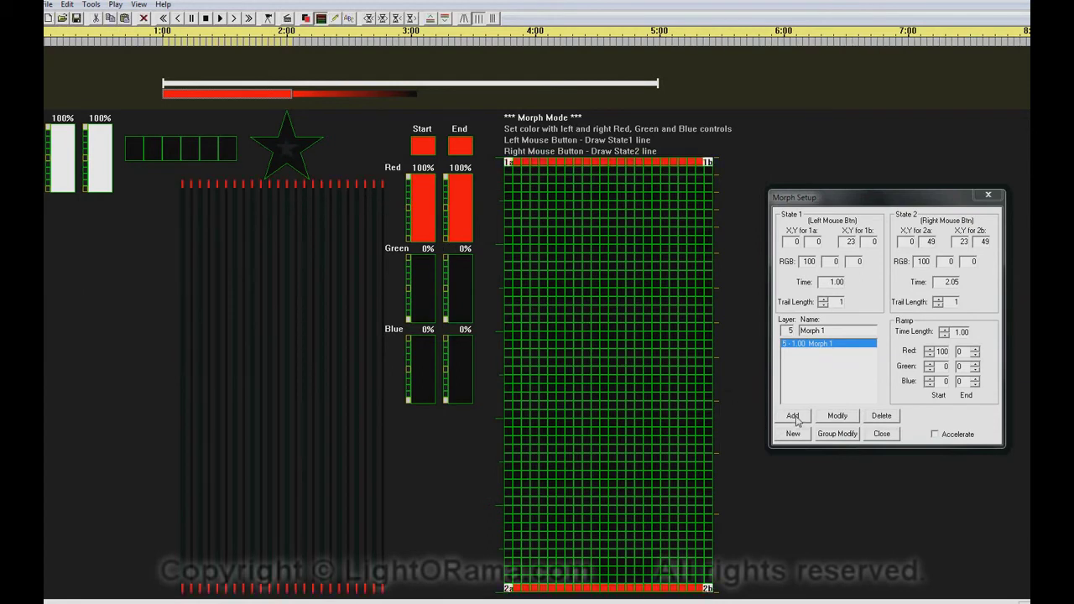
Add Morph 2 and raise it four layers to layer 2, above the mask.
left_click(794, 418)
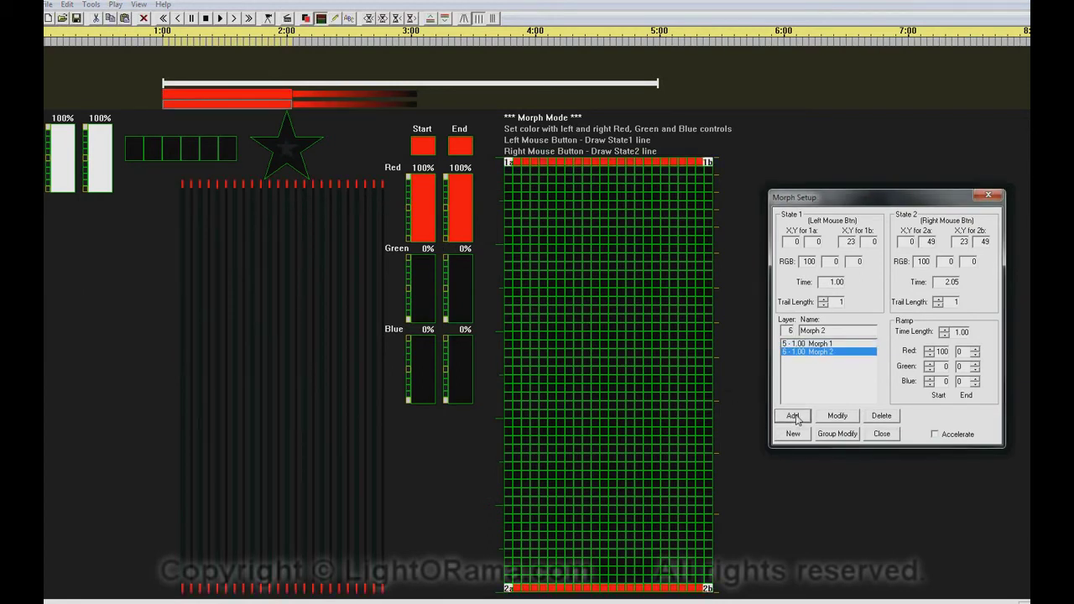
left_click(431, 19)
left_click(431, 20)
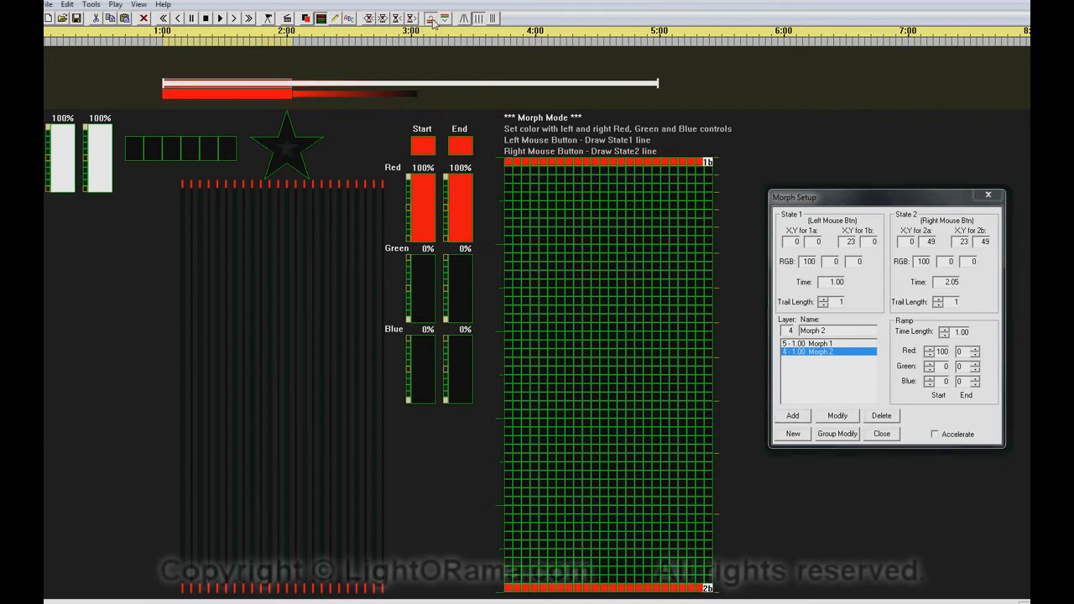
left_click(431, 19)
left_click(430, 19)
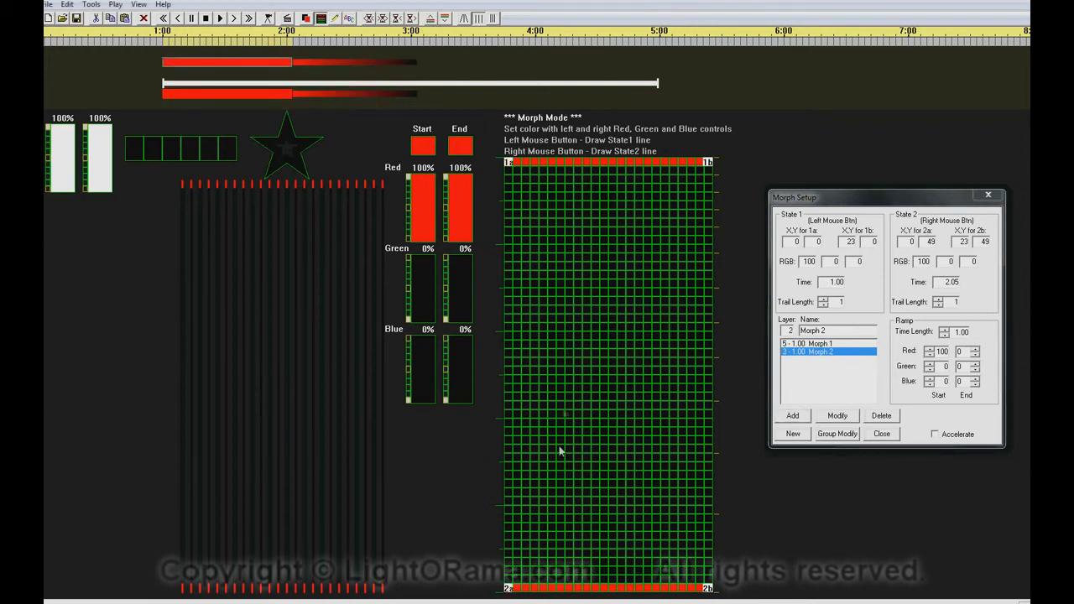
Reverse Morph 2 to wipe from bottom row to top row, then preview both wipes twice.
mouse_move(512, 590)
left_mouse_down()
mouse_move(587, 574)
mouse_move(710, 593)
left_mouse_up()
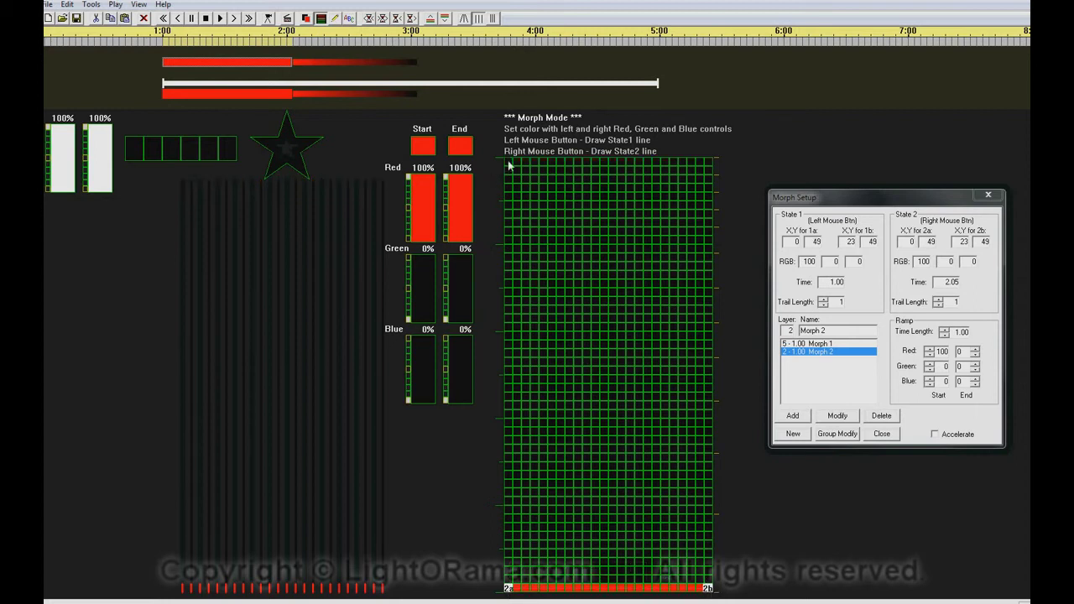
left_click_drag(509, 166, 712, 170)
left_click(837, 416)
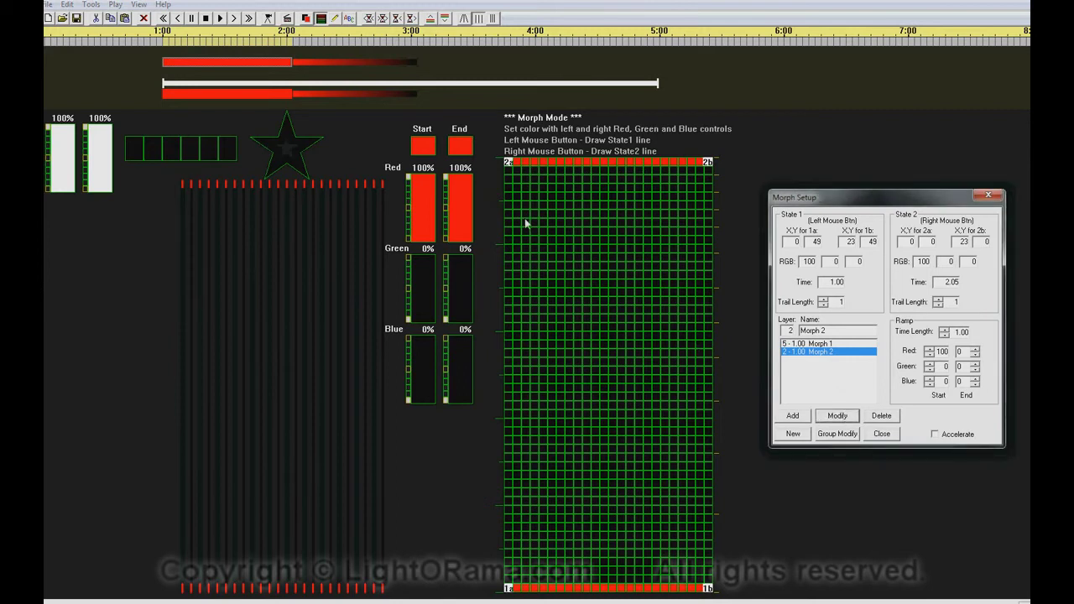
left_click(220, 17)
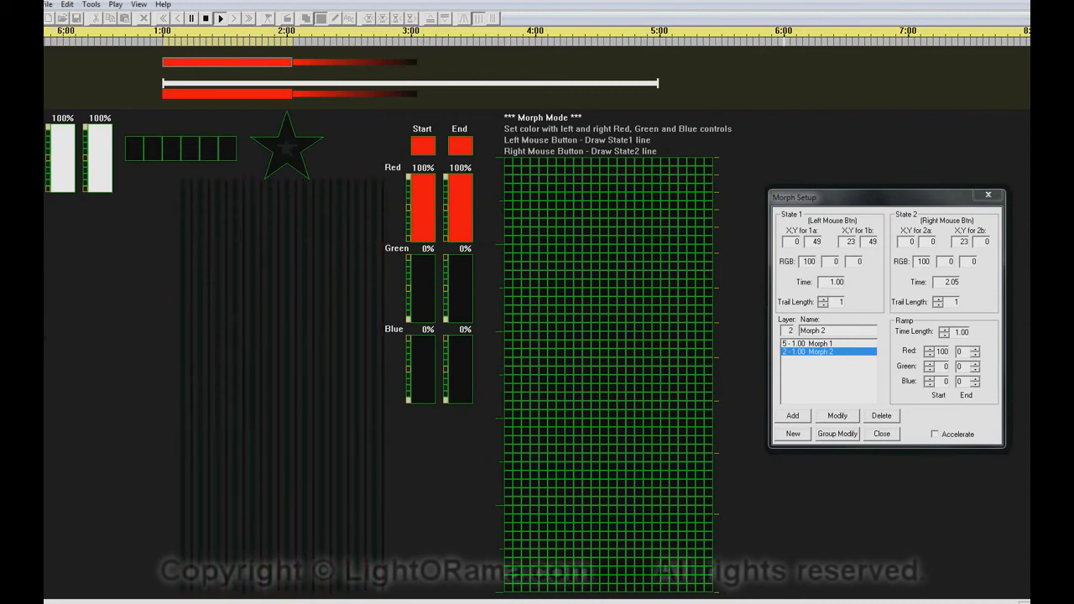
left_click(221, 18)
left_click(221, 19)
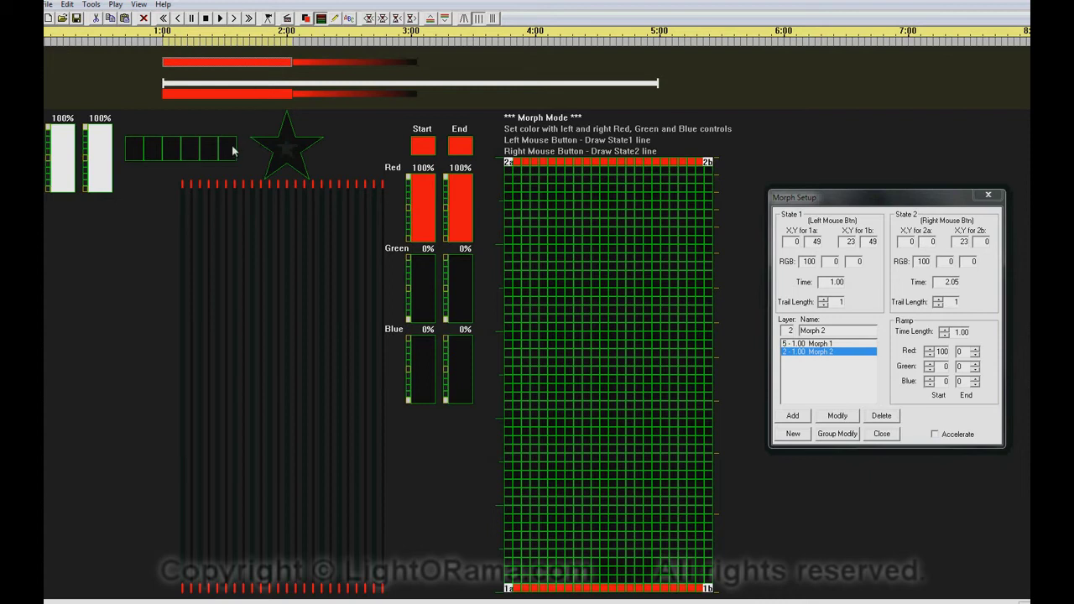
Paste copies of Morph 1 and Morph 2 at 3:00, after undoing the failed 3:05 paste that caused an overlap error.
left_click(235, 96)
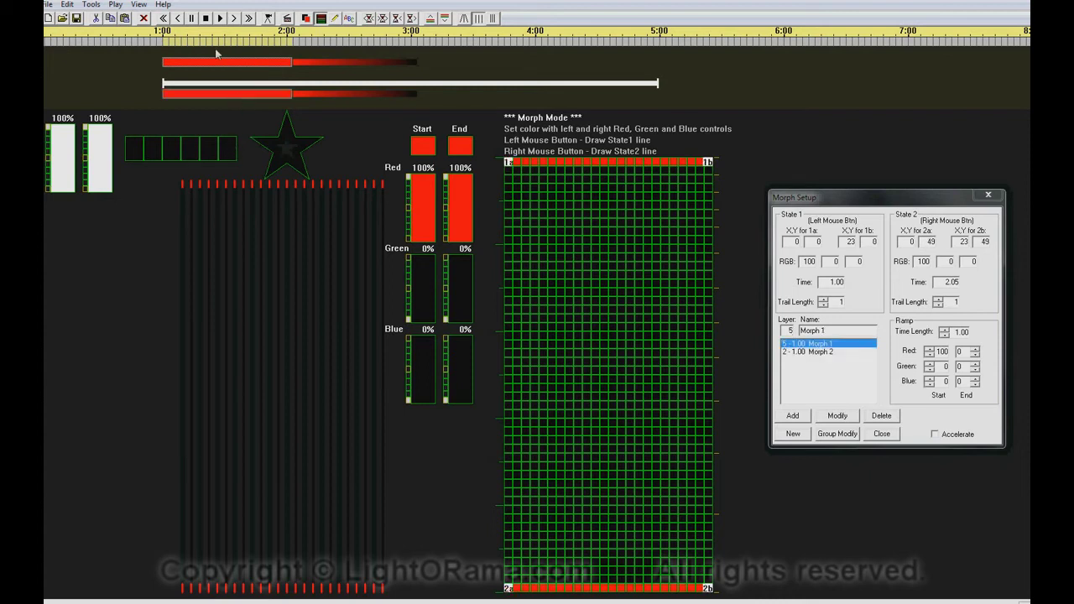
left_click(422, 42)
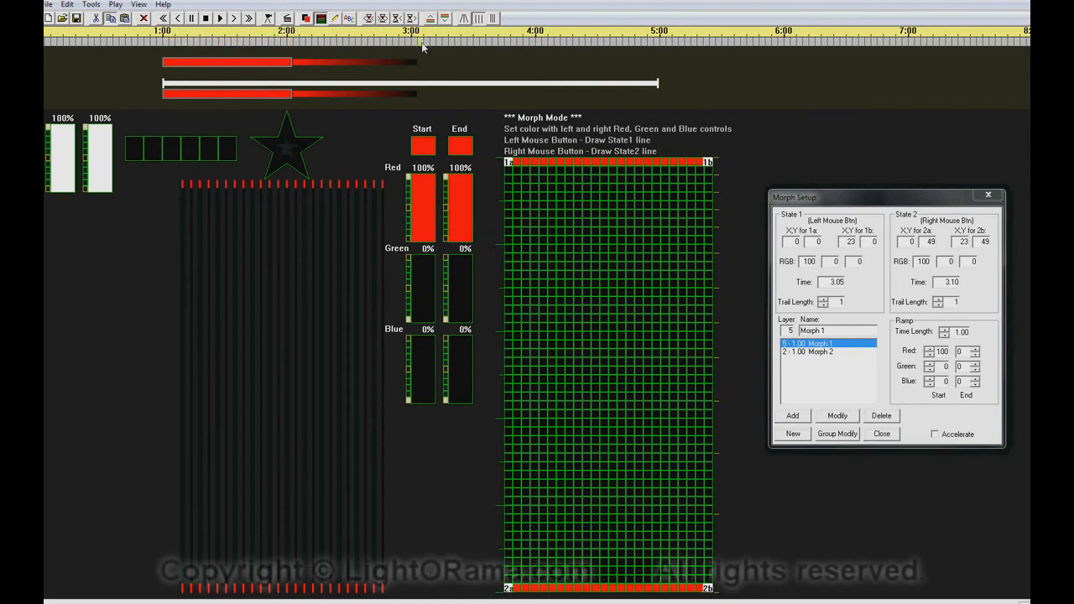
left_click(125, 18)
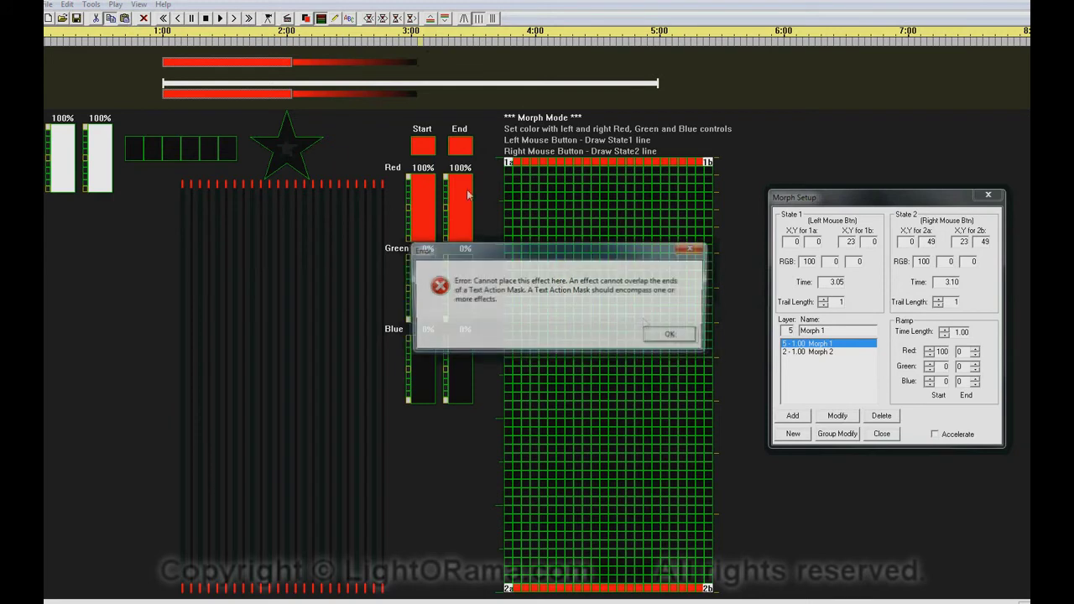
left_click(668, 337)
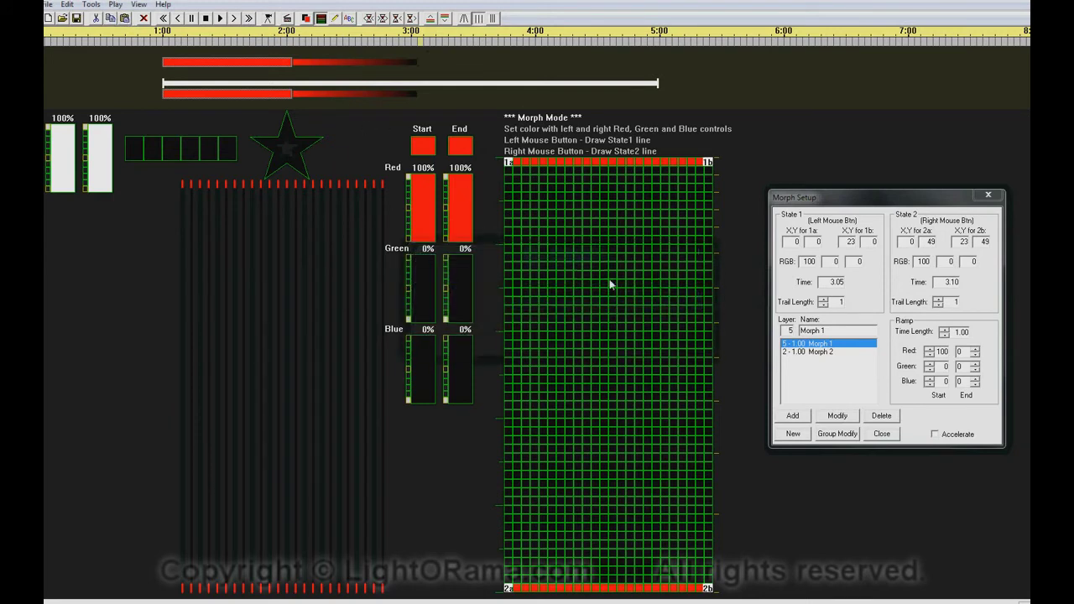
left_click(398, 19)
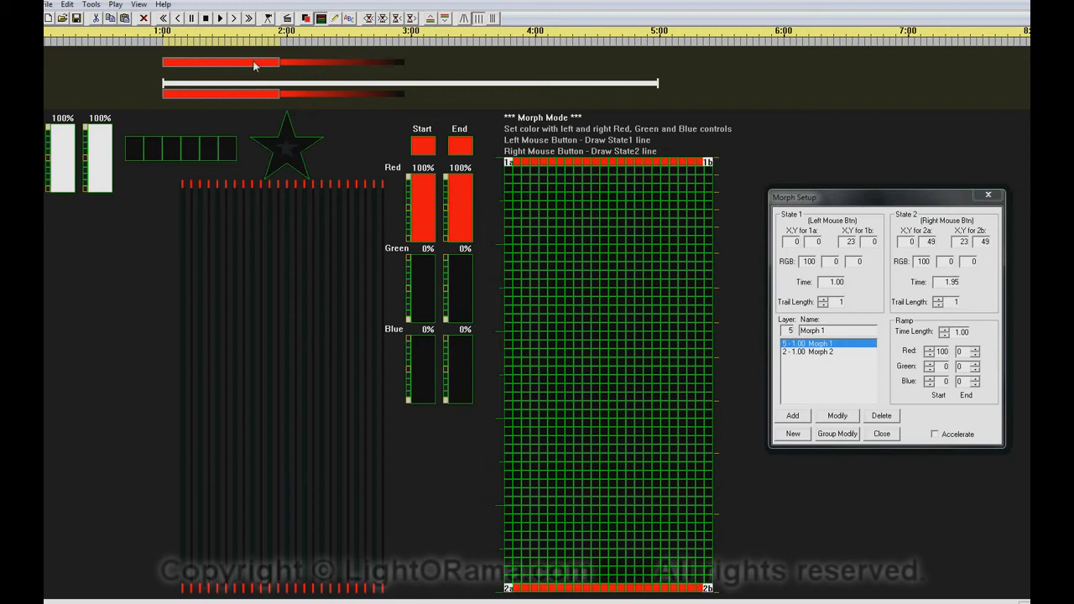
left_click(414, 47)
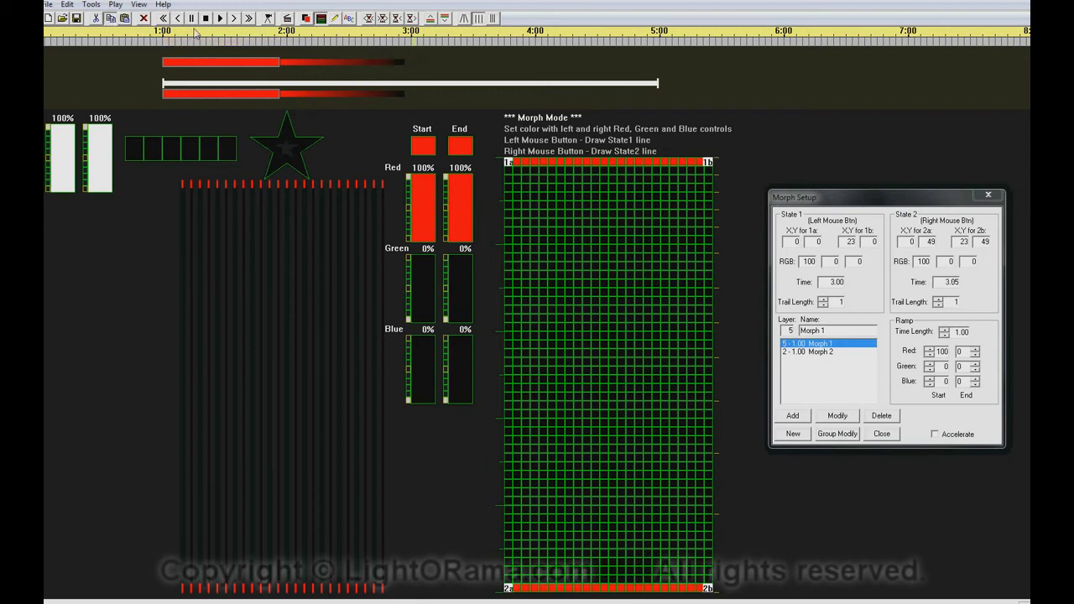
left_click(124, 18)
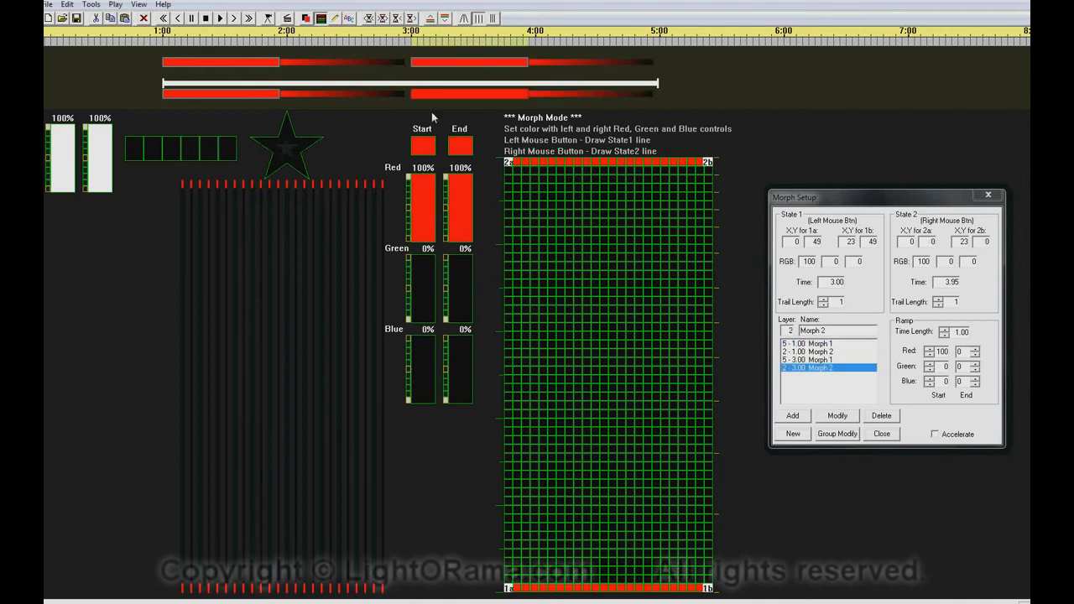
Redraw the 1:00 Morph 2 lines, start down the left column and end down the right, then preview the new sweep.
left_click(220, 19)
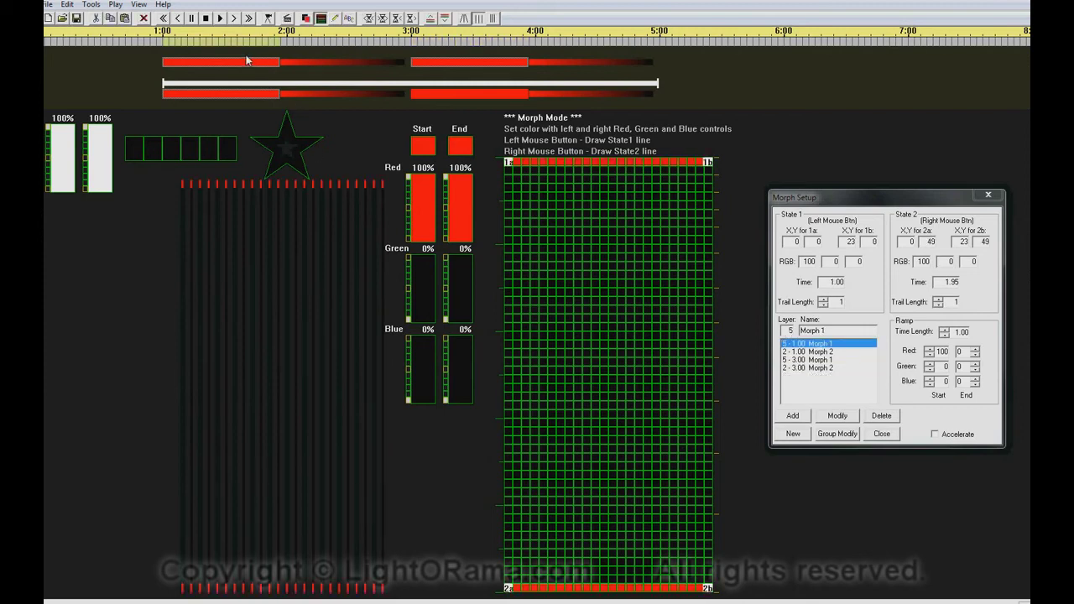
key("Down")
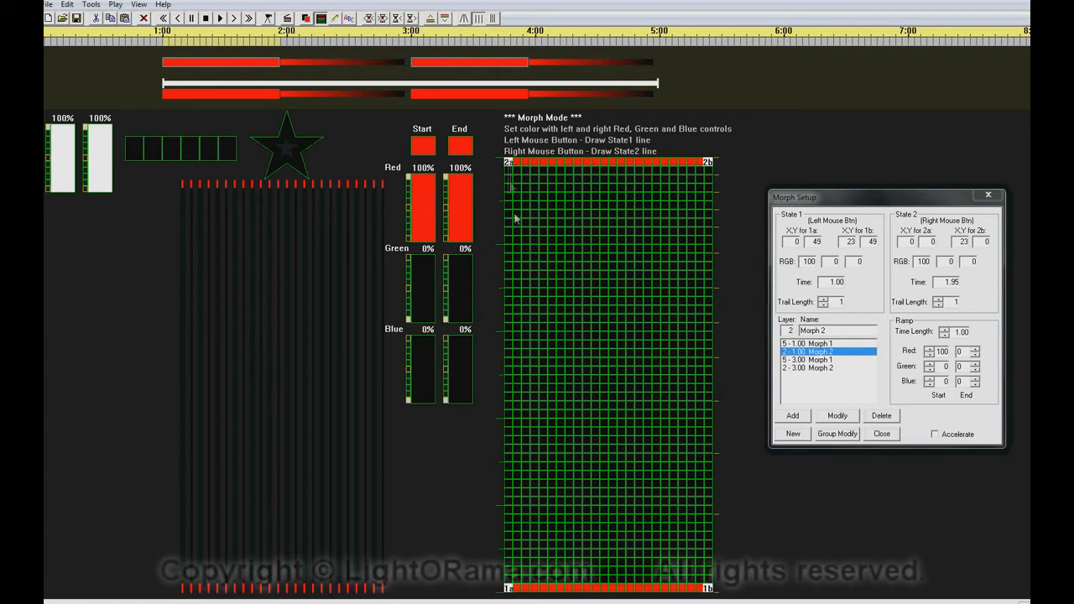
left_click_drag(508, 162, 508, 588)
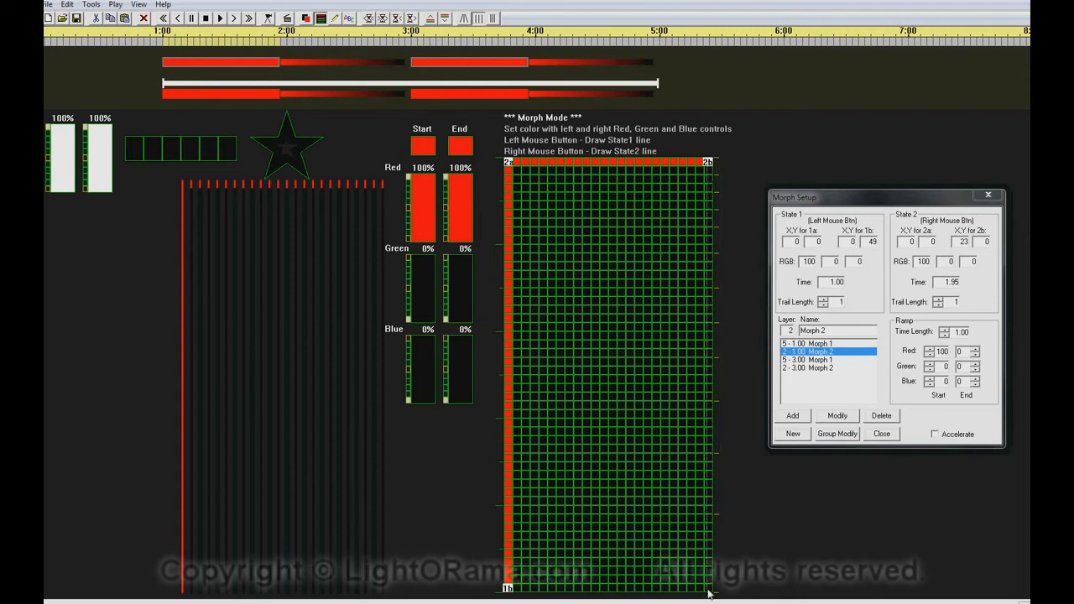
left_click_drag(708, 594, 709, 591)
left_click(848, 434)
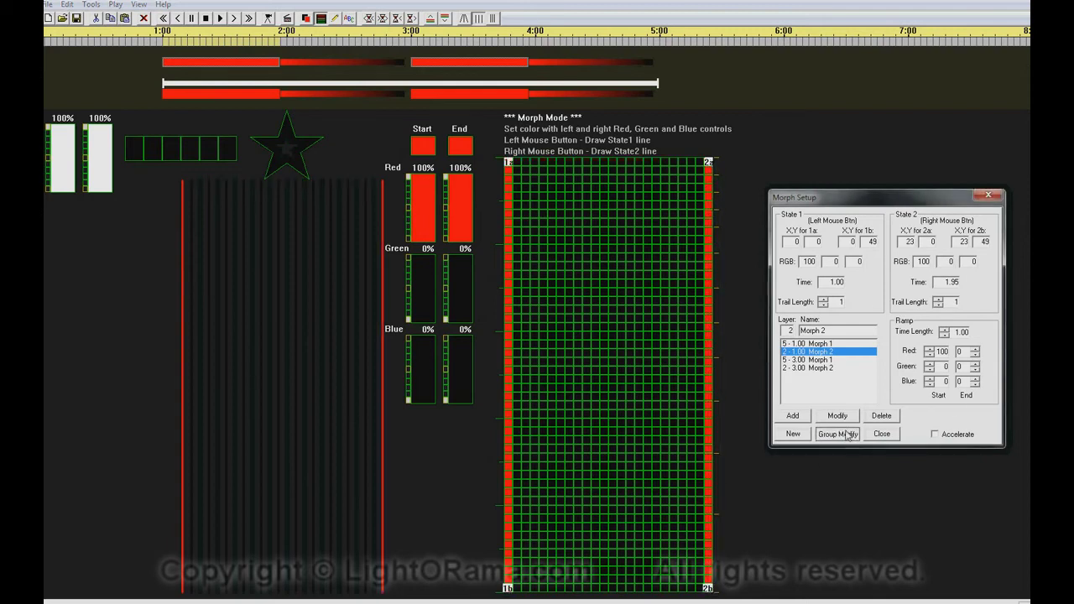
left_click(857, 402)
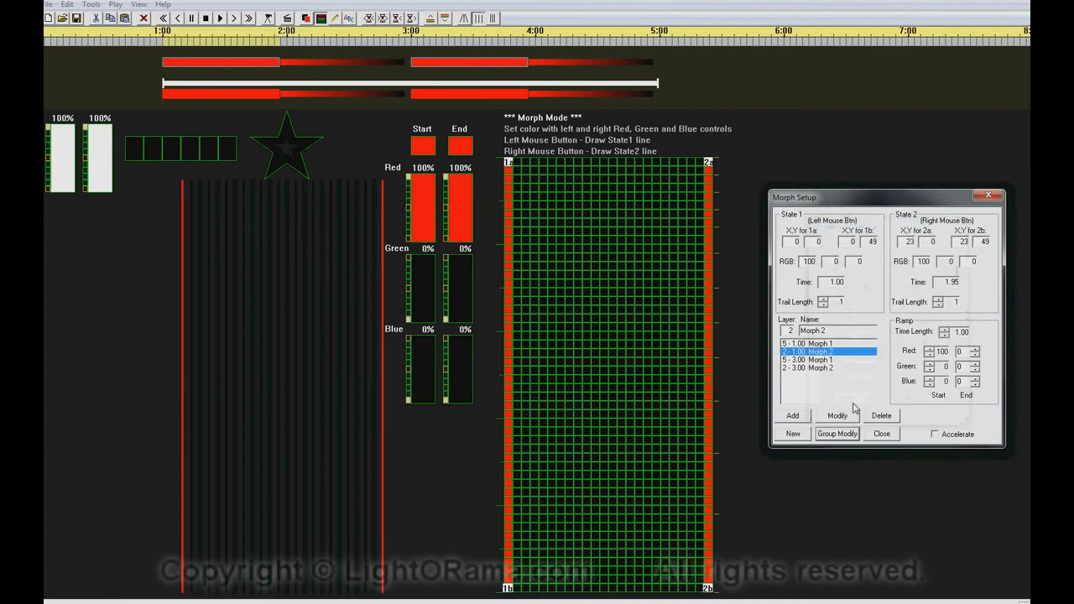
left_click(221, 18)
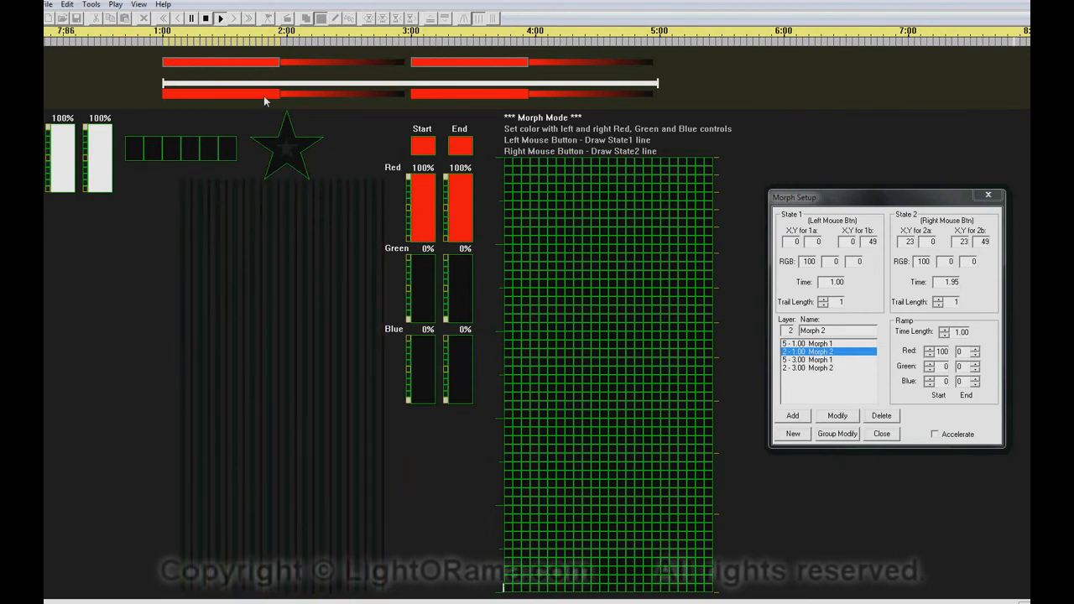
left_click_drag(264, 95, 417, 117)
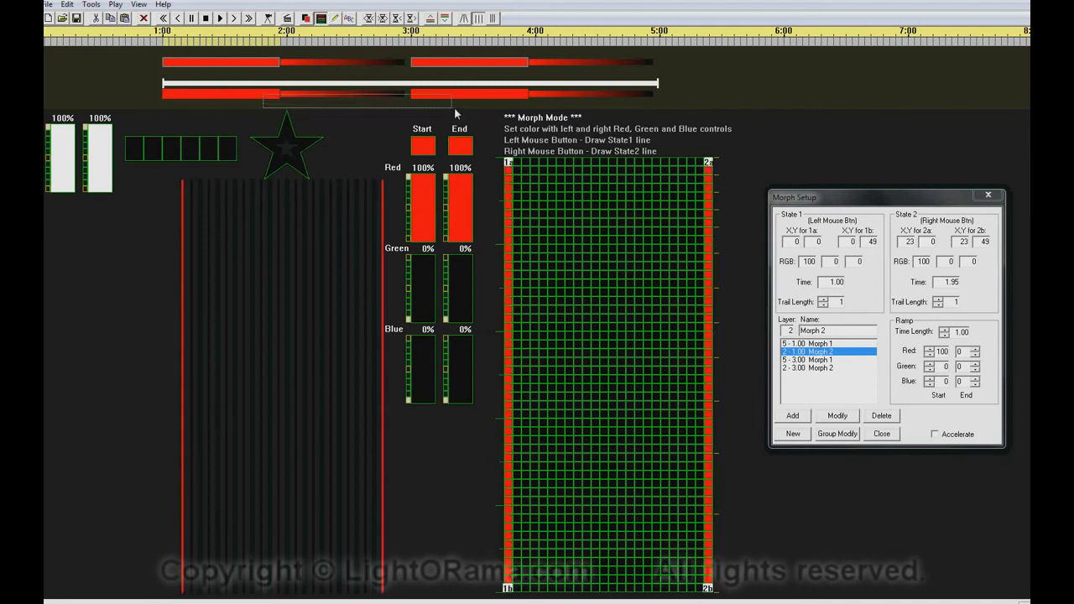
Set the Morph 1 wipes to red 0% and green 100% at start and end, then preview.
left_click(408, 242)
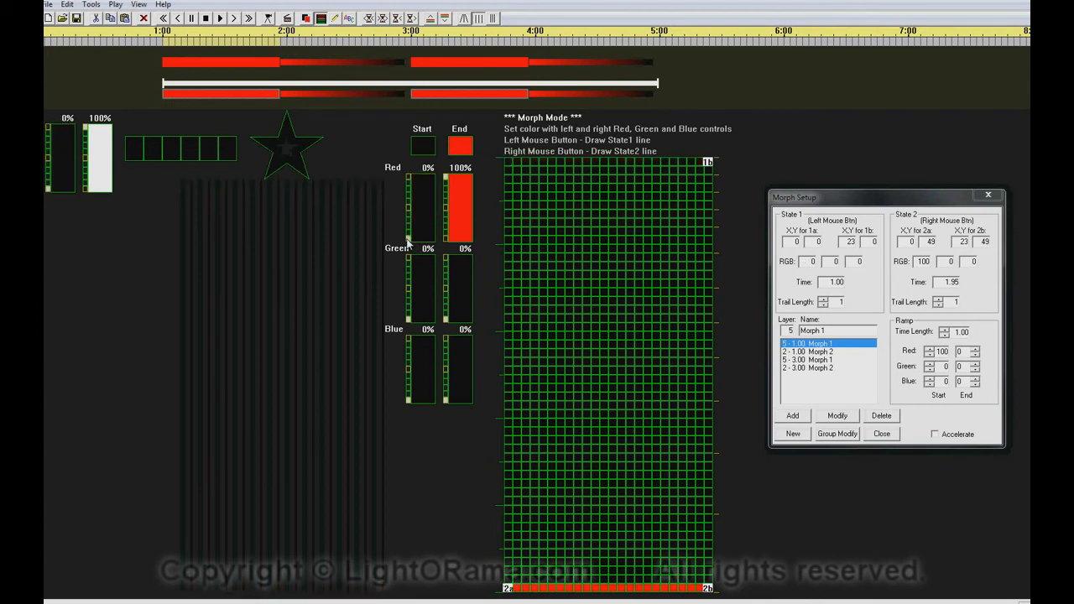
right_click(409, 245)
left_click(408, 261)
right_click(408, 262)
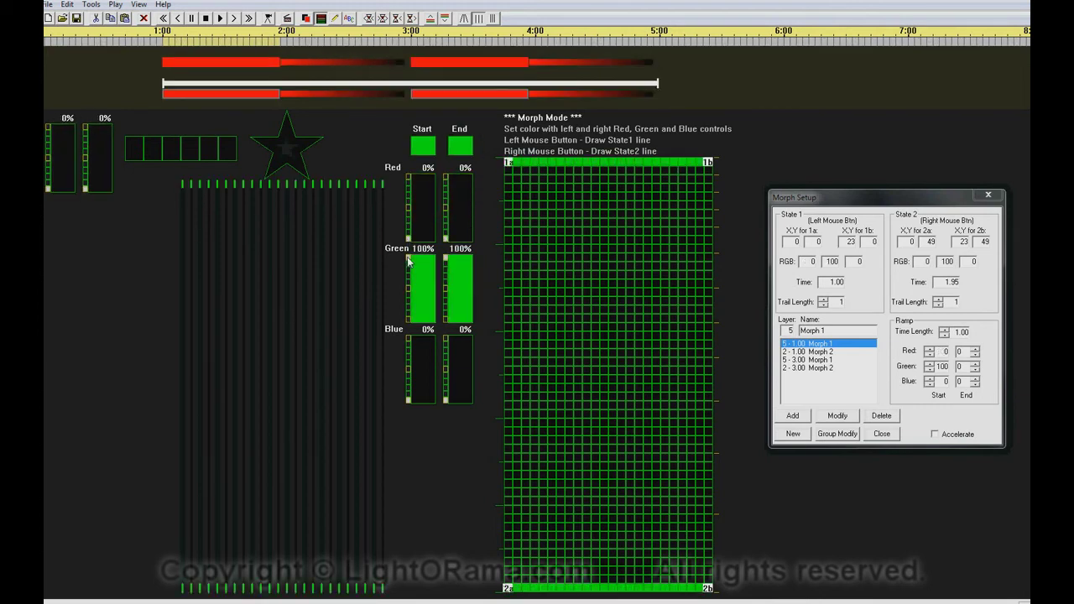
left_click(837, 433)
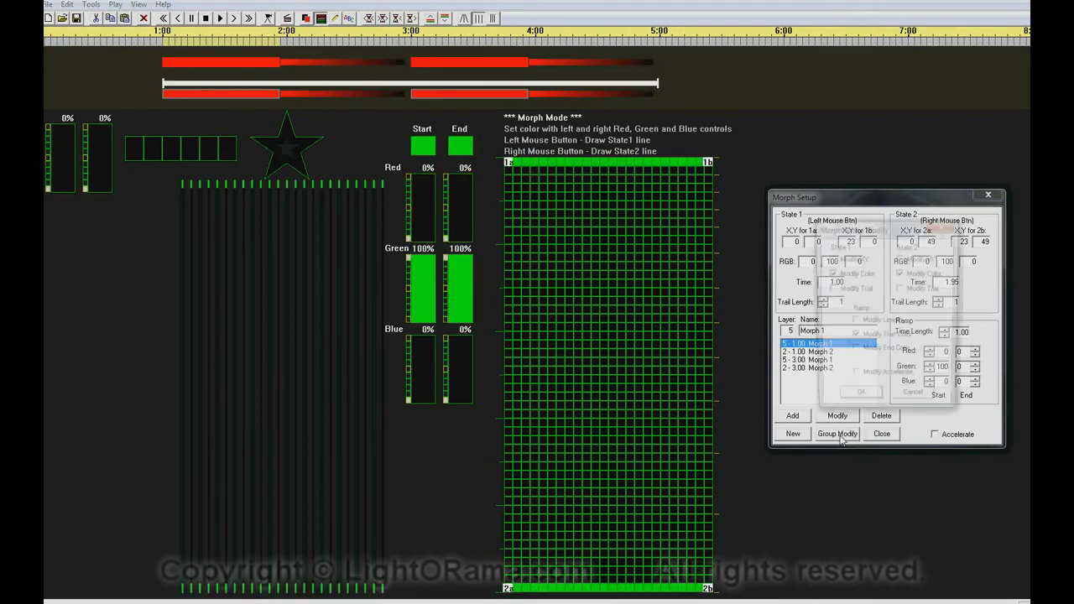
left_click(837, 398)
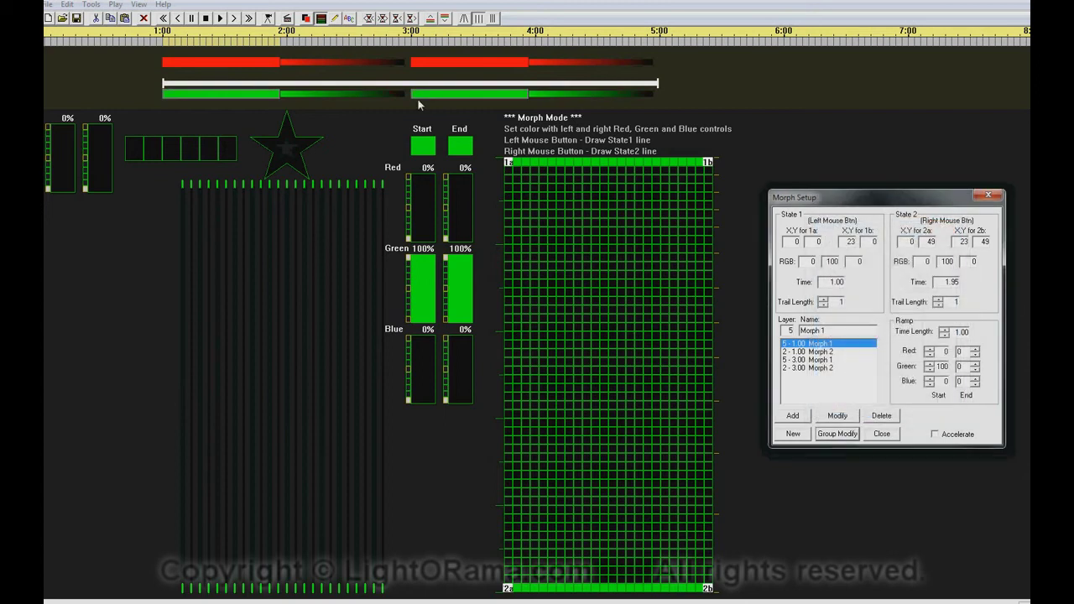
left_click(220, 18)
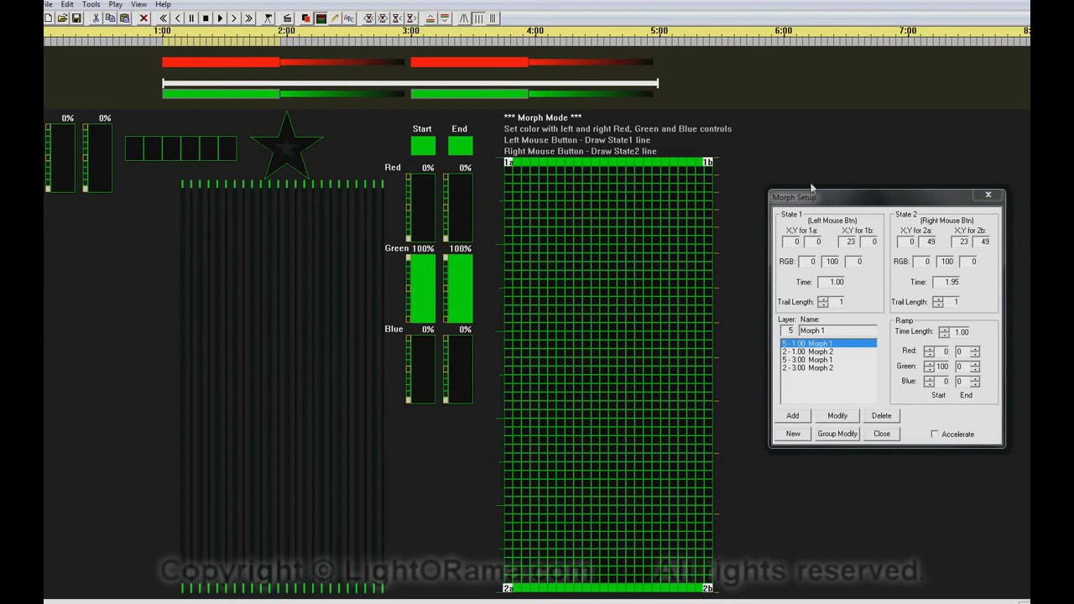
left_click(993, 195)
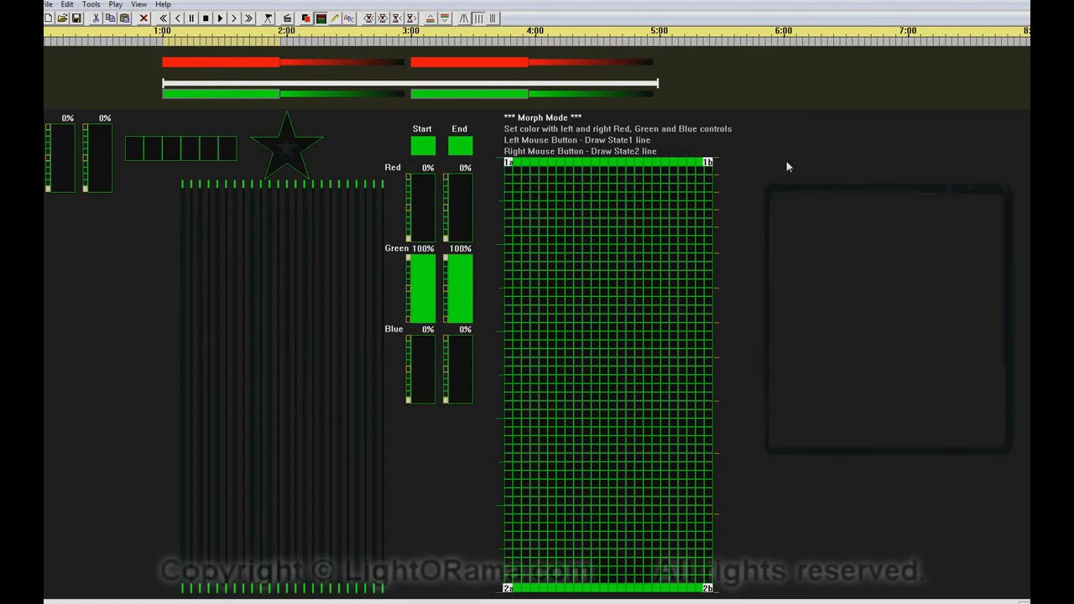
Open the recent TextMaskFun.sup demo without saving Untitled.sup.
left_click(48, 4)
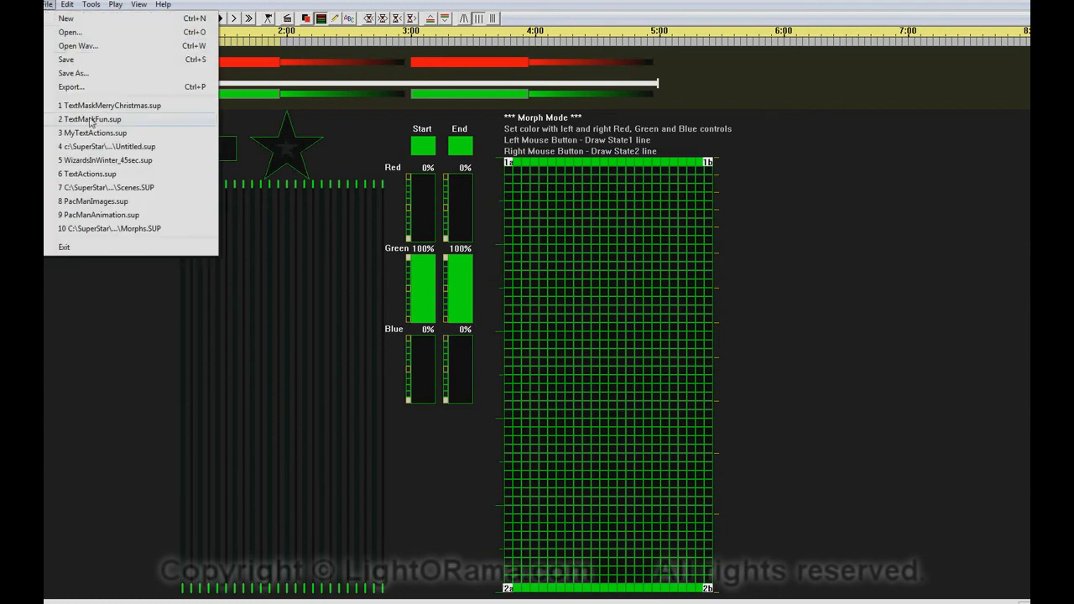
left_click(154, 242)
left_click(568, 329)
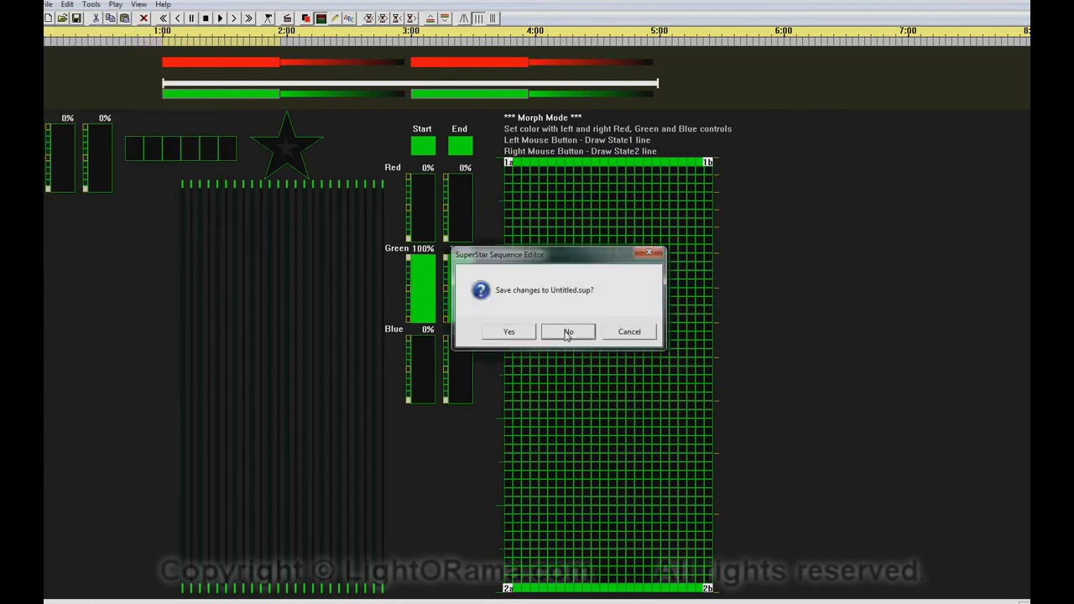
Play the TextMaskFun demo twice, then load TextMaskMerryChristmas.sup from recent files.
left_click(220, 18)
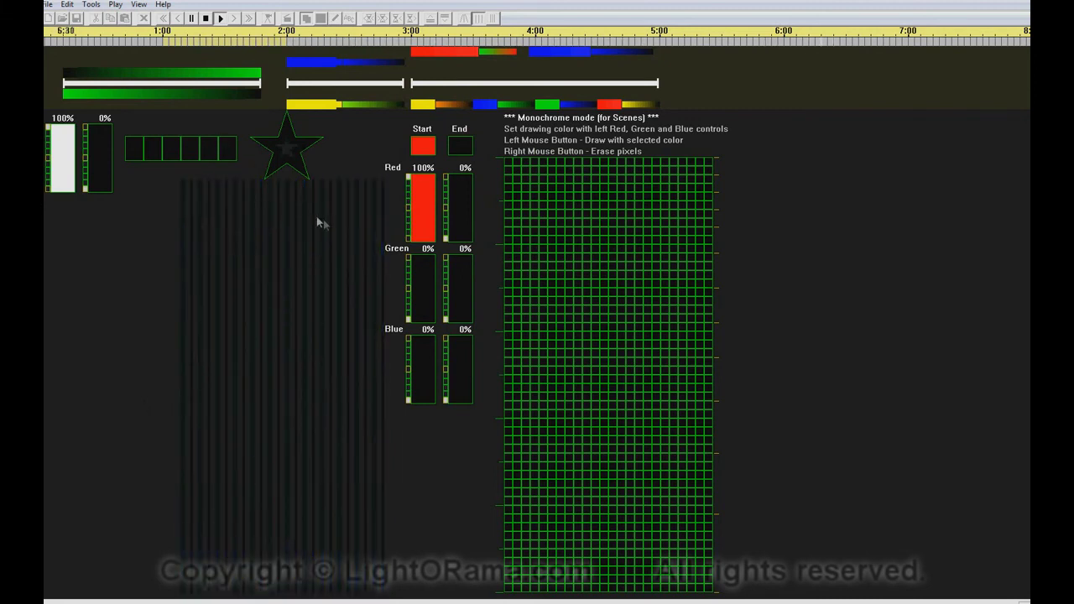
left_click(219, 18)
left_click(47, 4)
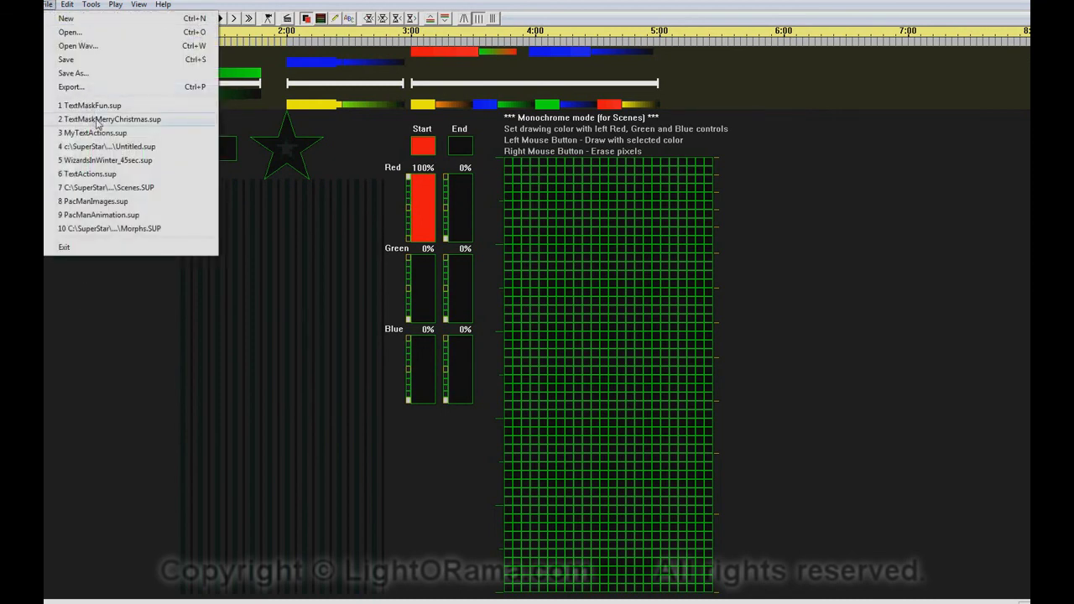
left_click(101, 121)
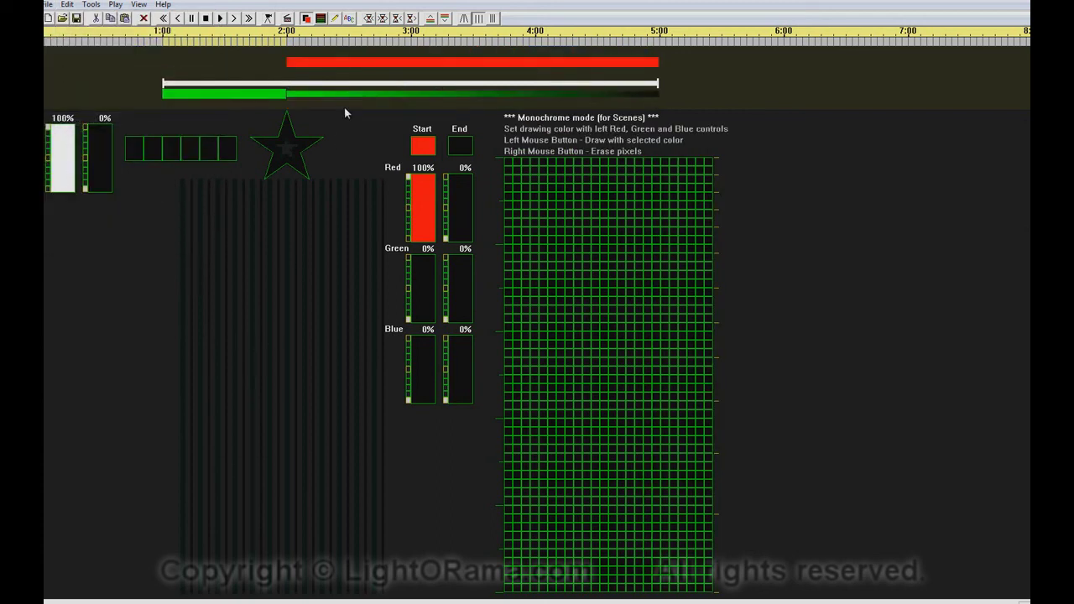
Review the Merry text mask, the green morph wipe and the red Christmas text settings.
left_click(278, 85)
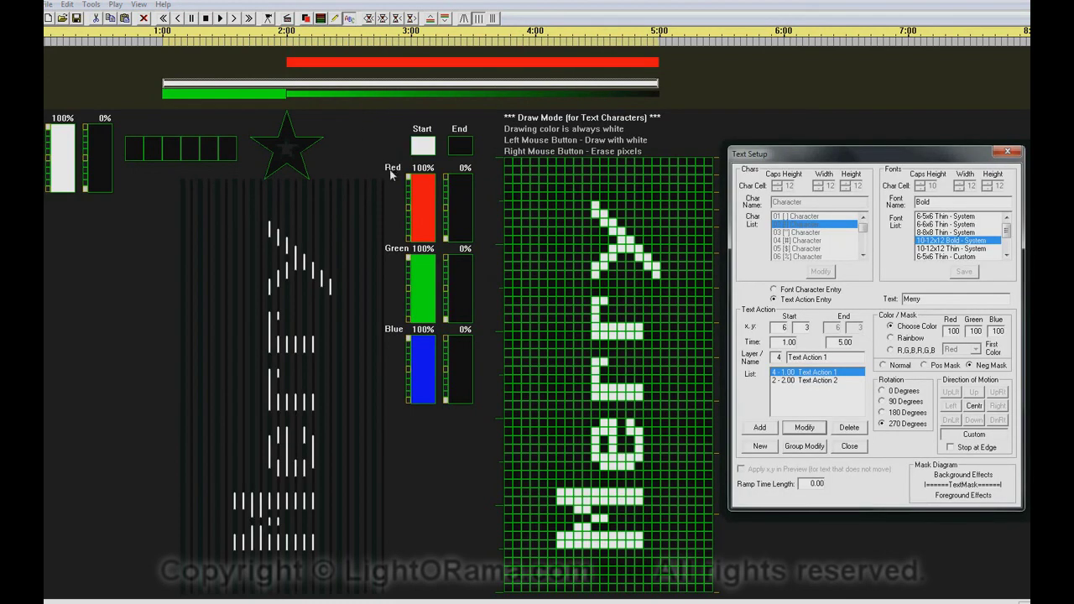
left_click(237, 95)
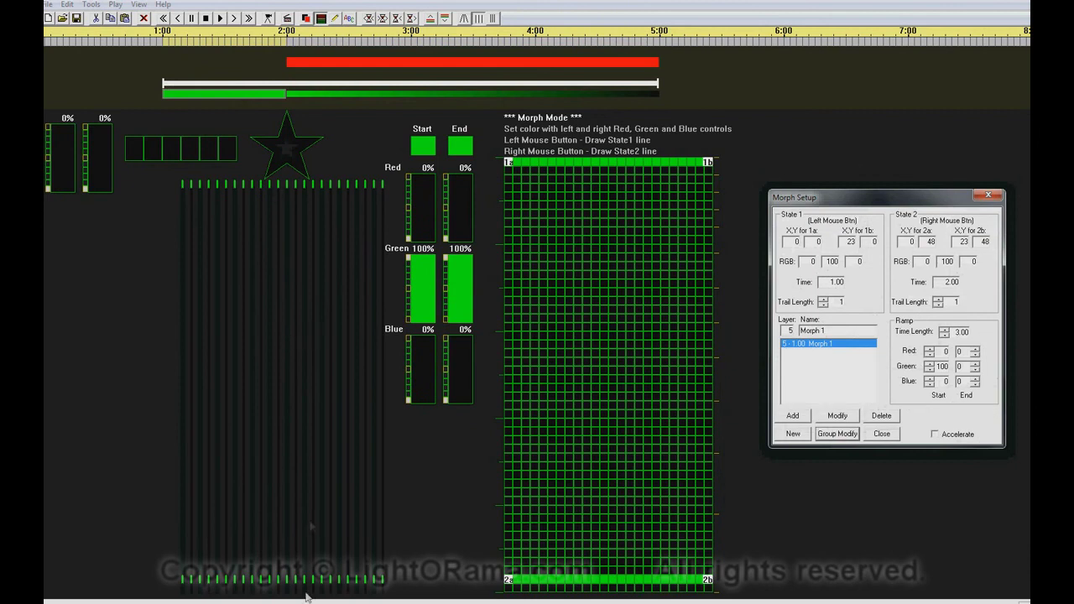
left_click(333, 63)
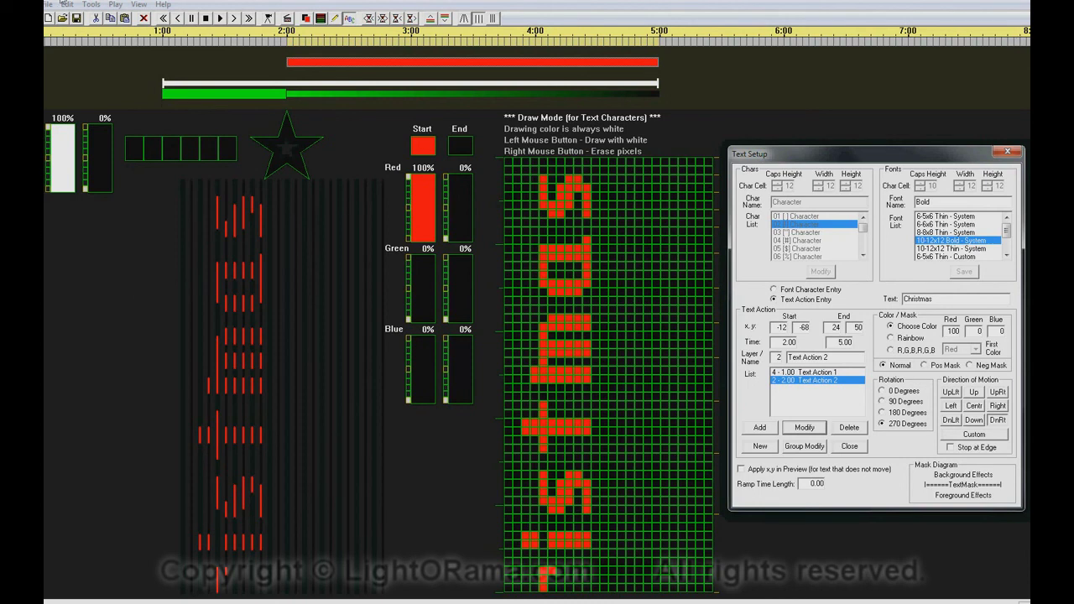
Play the Merry Christmas demo, stop it, and replay it from the start.
left_click(219, 18)
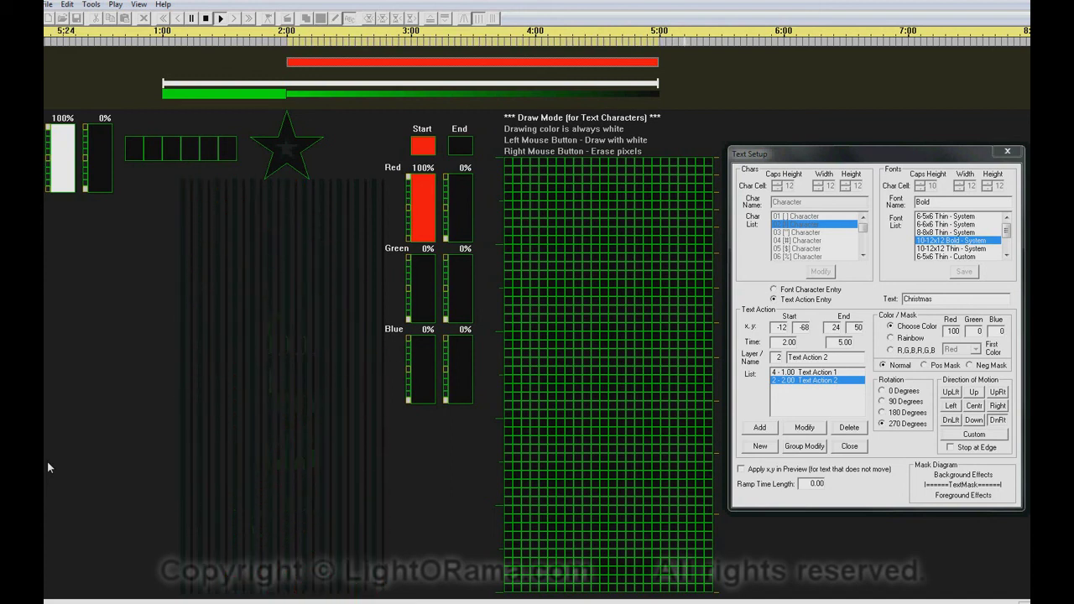
left_click(213, 22)
left_click(220, 19)
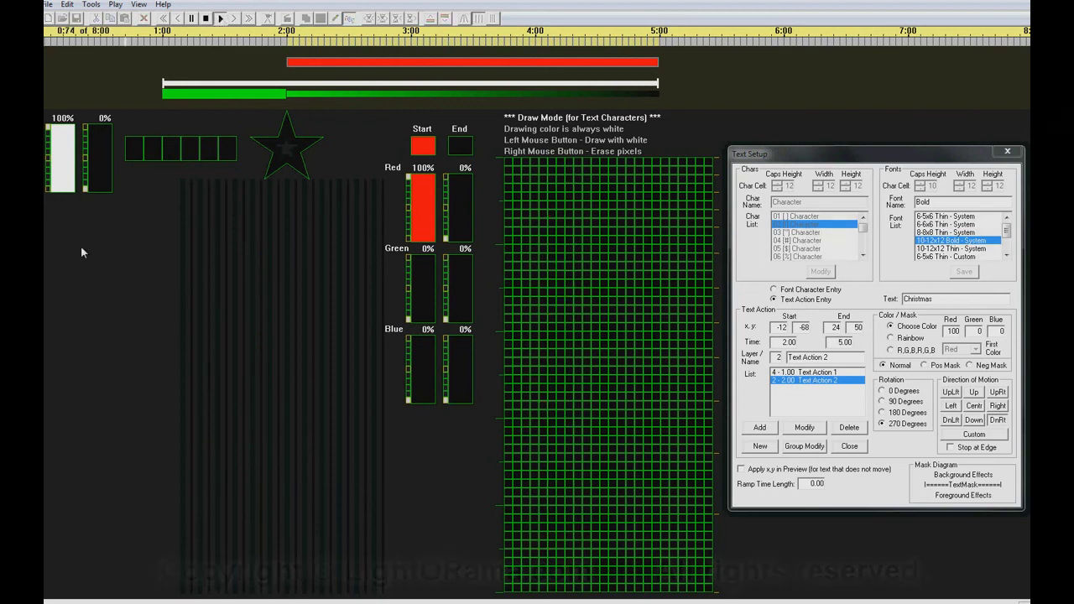